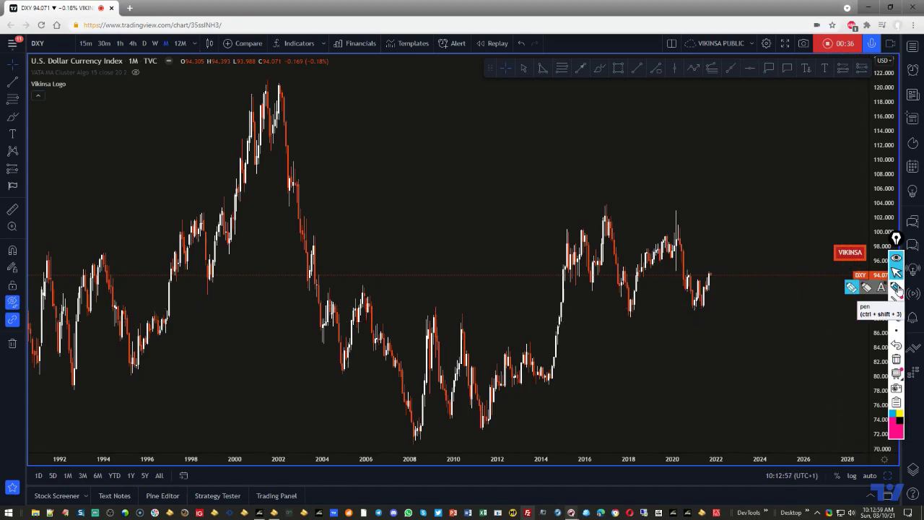
Trace the swing from the 2002 peak through the double bottom to the 2017 high in pink pen, extending it up to about 111
{"action": "left_click", "coordinate": [897, 289]}
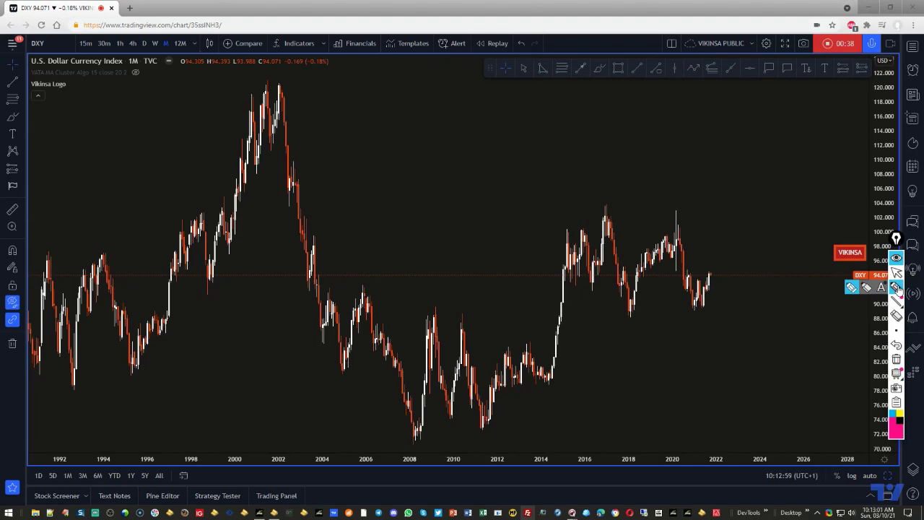
{"action": "mouse_move", "coordinate": [280, 85]}
{"action": "left_mouse_down"}
{"action": "mouse_move", "coordinate": [377, 437]}
{"action": "mouse_move", "coordinate": [443, 353]}
{"action": "mouse_move", "coordinate": [502, 415]}
{"action": "mouse_move", "coordinate": [606, 209]}
{"action": "left_mouse_up"}
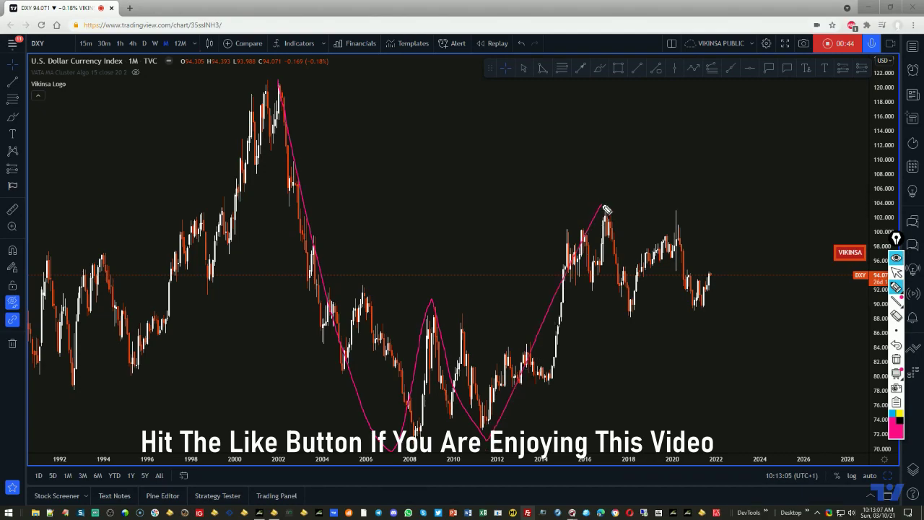
{"action": "left_click_drag", "start_coordinate": [606, 210], "coordinate": [624, 159]}
Circle the range highs near 103 and the lows near 89 on the monthly chart, and clear the pen marks
{"action": "mouse_move", "coordinate": [682, 202]}
{"action": "left_mouse_down"}
{"action": "mouse_move", "coordinate": [573, 216]}
{"action": "mouse_move", "coordinate": [709, 219]}
{"action": "mouse_move", "coordinate": [694, 210]}
{"action": "mouse_move", "coordinate": [623, 218]}
{"action": "left_mouse_up"}
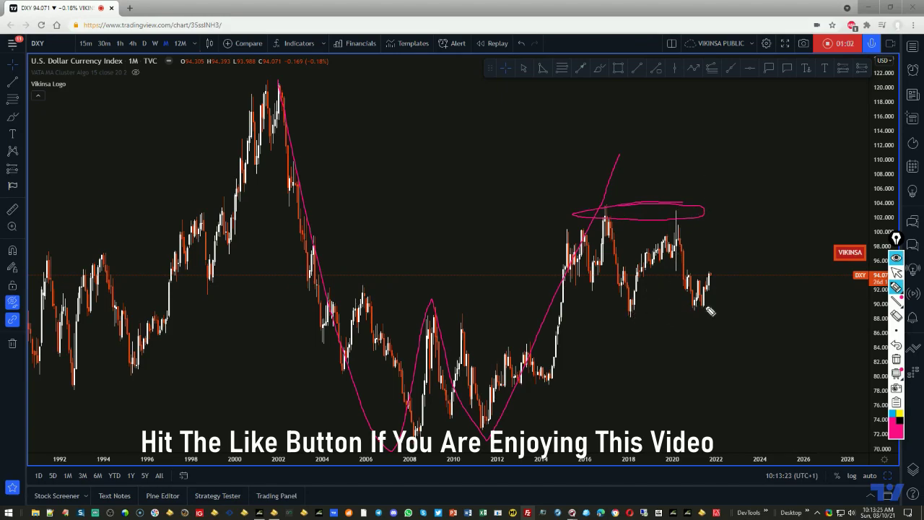
{"action": "mouse_move", "coordinate": [701, 310]}
{"action": "left_mouse_down"}
{"action": "mouse_move", "coordinate": [610, 318]}
{"action": "mouse_move", "coordinate": [718, 318]}
{"action": "mouse_move", "coordinate": [688, 310]}
{"action": "mouse_move", "coordinate": [709, 303]}
{"action": "mouse_move", "coordinate": [689, 313]}
{"action": "mouse_move", "coordinate": [717, 316]}
{"action": "left_mouse_up"}
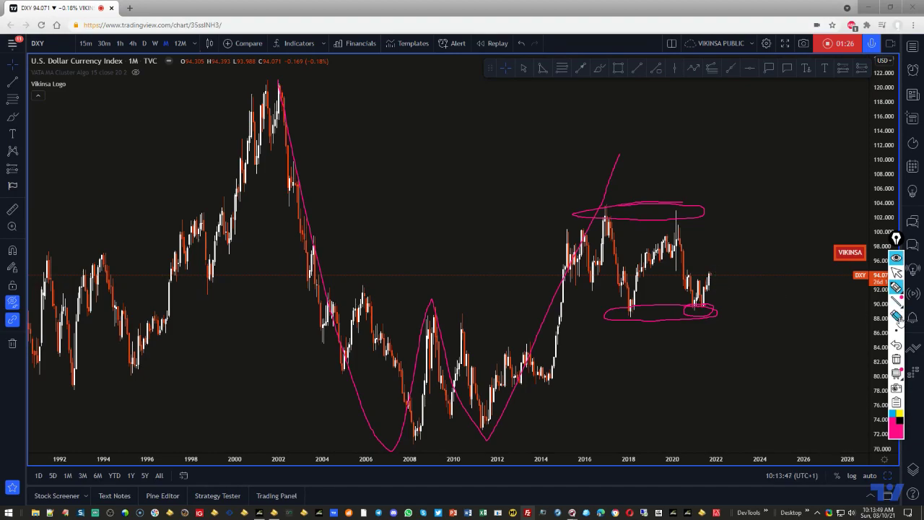
{"action": "left_click", "coordinate": [896, 359]}
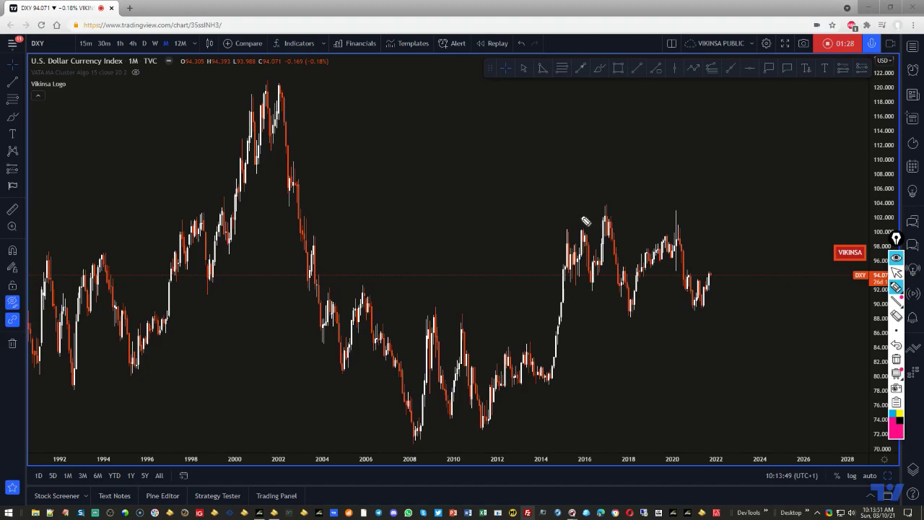
Draw pen lines along the range at about 103, 95 and 89, extending the lowest line back to the 2008–2010 highs
{"action": "left_click_drag", "start_coordinate": [554, 214], "coordinate": [713, 212]}
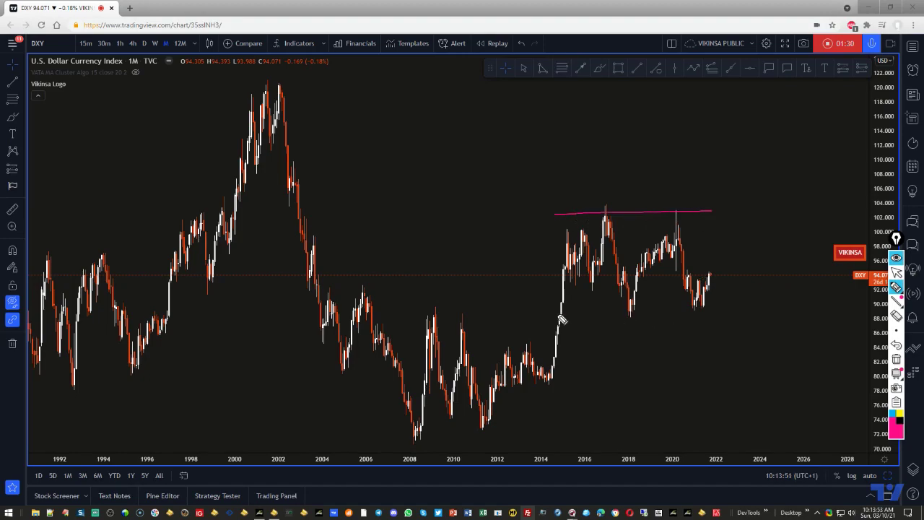
{"action": "left_click_drag", "start_coordinate": [551, 312], "coordinate": [739, 310]}
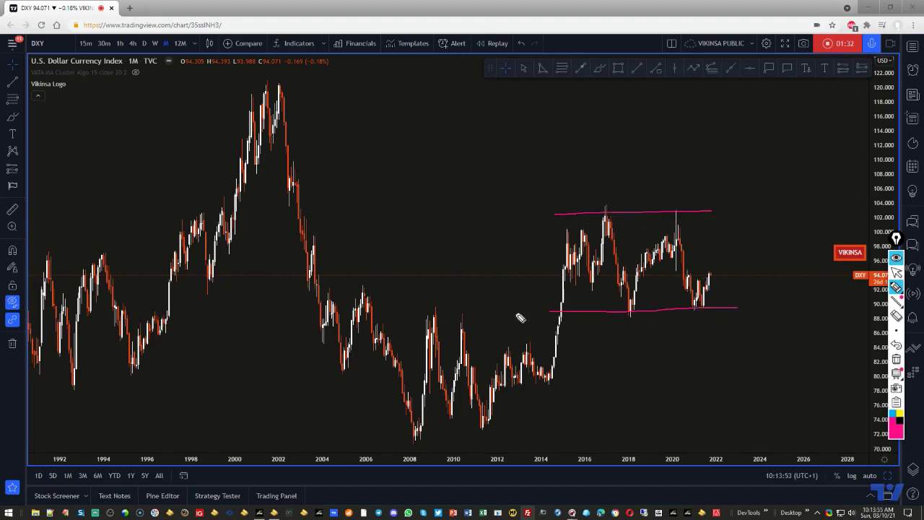
{"action": "mouse_move", "coordinate": [474, 315]}
{"action": "left_mouse_down"}
{"action": "mouse_move", "coordinate": [424, 322]}
{"action": "mouse_move", "coordinate": [640, 313]}
{"action": "left_mouse_up"}
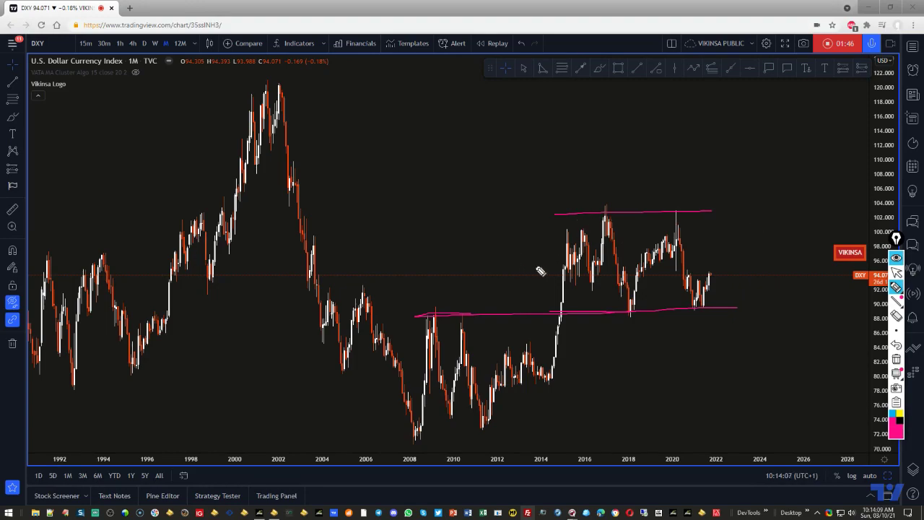
{"action": "left_click_drag", "start_coordinate": [540, 269], "coordinate": [752, 262]}
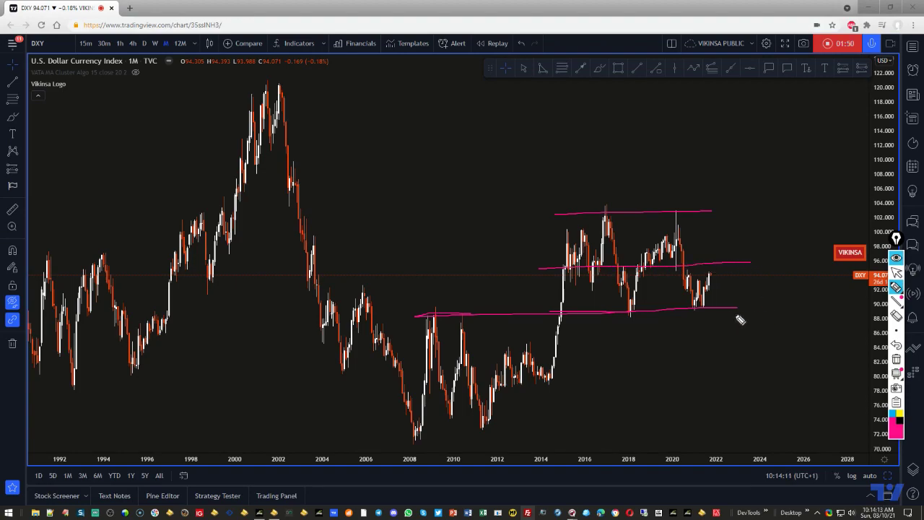
Sketch projected paths from the 2021 low up to the range top and down to about 82, and clear the pen marks
{"action": "mouse_move", "coordinate": [707, 312]}
{"action": "left_mouse_down"}
{"action": "mouse_move", "coordinate": [713, 268]}
{"action": "mouse_move", "coordinate": [721, 275]}
{"action": "left_mouse_up"}
{"action": "mouse_move", "coordinate": [721, 268]}
{"action": "left_mouse_down"}
{"action": "mouse_move", "coordinate": [739, 215]}
{"action": "mouse_move", "coordinate": [689, 213]}
{"action": "mouse_move", "coordinate": [739, 211]}
{"action": "left_mouse_up"}
{"action": "left_click_drag", "start_coordinate": [706, 311], "coordinate": [734, 370]}
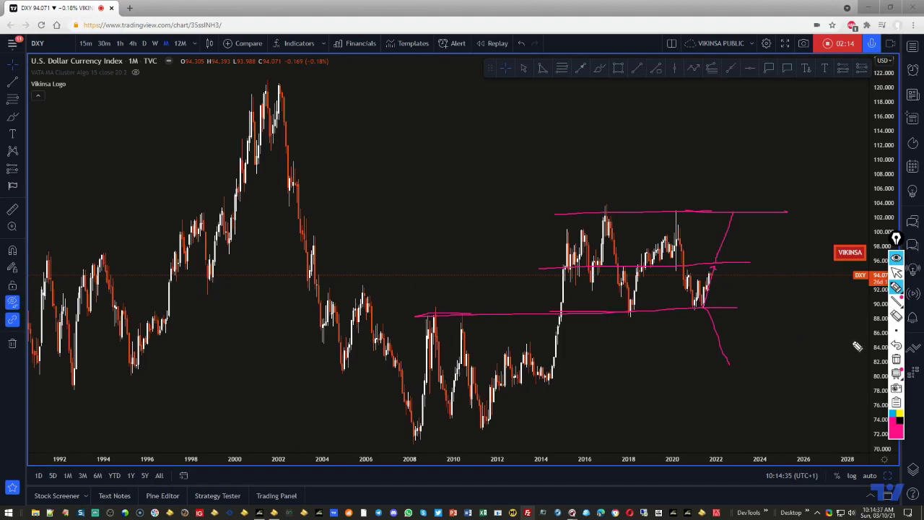
{"action": "left_click_drag", "start_coordinate": [693, 311], "coordinate": [697, 313]}
{"action": "left_click", "coordinate": [896, 359]}
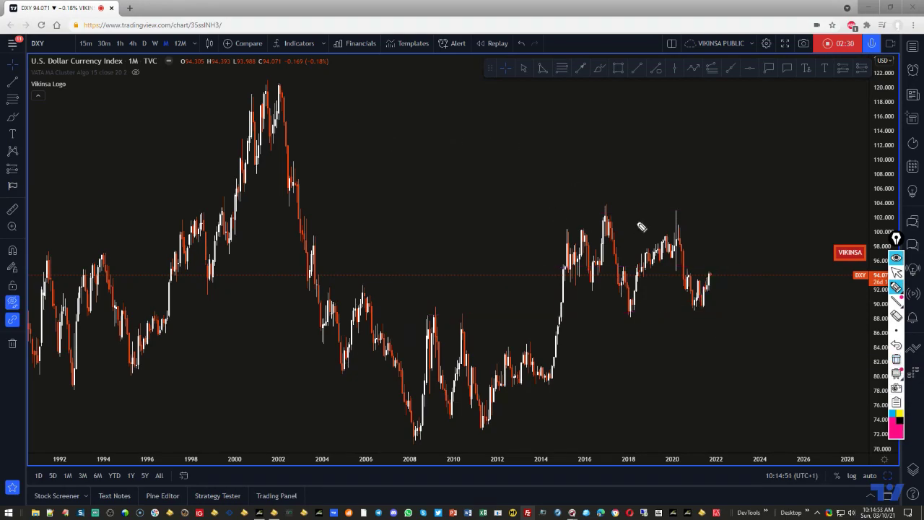
Retrace the double-bottom swing from the 2002 peak and draw level lines at about 111, 103, 96 and 88 with breakout arrows up and down
{"action": "mouse_move", "coordinate": [278, 83]}
{"action": "left_mouse_down"}
{"action": "mouse_move", "coordinate": [337, 259]}
{"action": "mouse_move", "coordinate": [426, 383]}
{"action": "mouse_move", "coordinate": [463, 379]}
{"action": "mouse_move", "coordinate": [553, 324]}
{"action": "mouse_move", "coordinate": [610, 199]}
{"action": "left_mouse_up"}
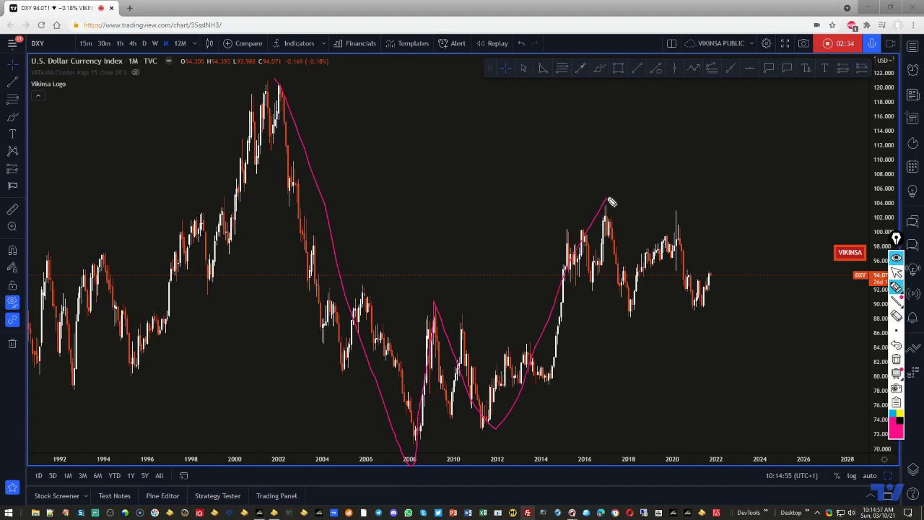
{"action": "left_click_drag", "start_coordinate": [577, 152], "coordinate": [666, 150]}
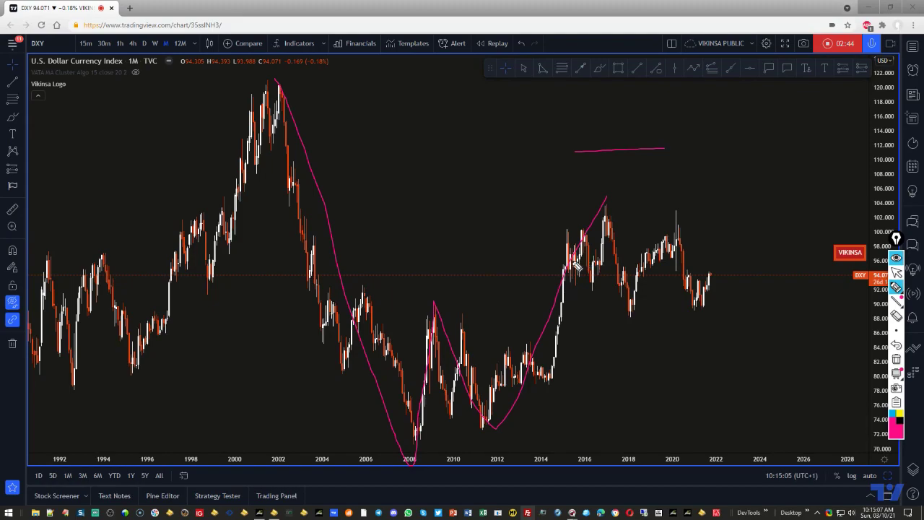
{"action": "left_click_drag", "start_coordinate": [570, 263], "coordinate": [734, 255]}
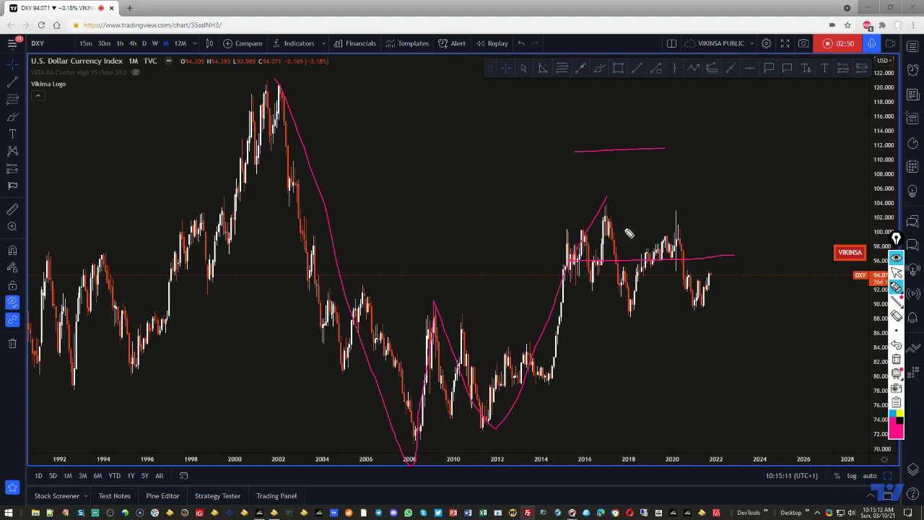
{"action": "mouse_move", "coordinate": [555, 214]}
{"action": "left_mouse_down"}
{"action": "mouse_move", "coordinate": [727, 210]}
{"action": "mouse_move", "coordinate": [715, 159]}
{"action": "mouse_move", "coordinate": [708, 159]}
{"action": "mouse_move", "coordinate": [718, 160]}
{"action": "left_mouse_up"}
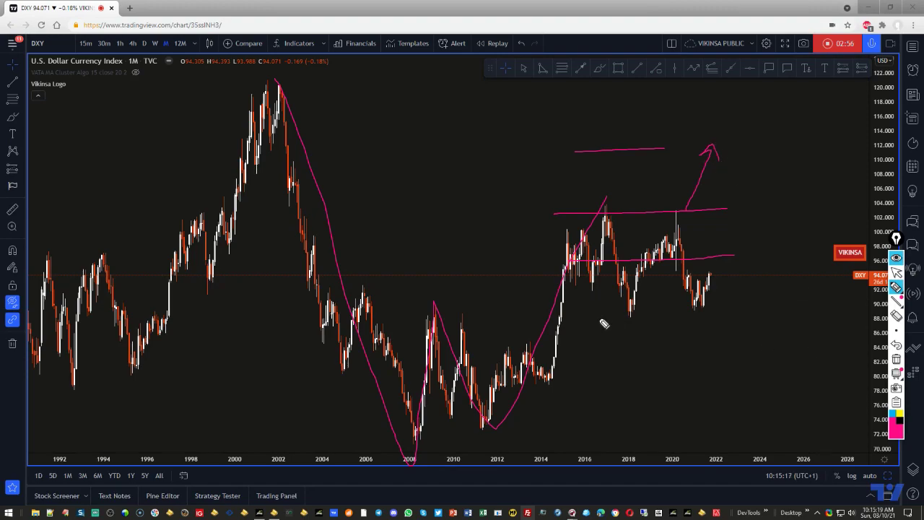
{"action": "mouse_move", "coordinate": [572, 319]}
{"action": "left_mouse_down"}
{"action": "mouse_move", "coordinate": [739, 314]}
{"action": "mouse_move", "coordinate": [720, 341]}
{"action": "mouse_move", "coordinate": [739, 333]}
{"action": "left_mouse_up"}
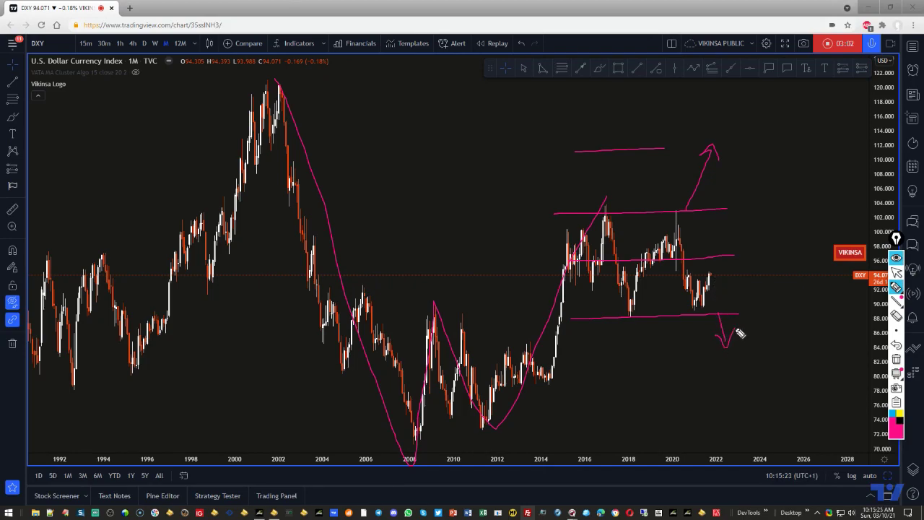
Trace a double-top path from the 2014 low down to a target at about 80, and clear all pen marks
{"action": "mouse_move", "coordinate": [547, 390]}
{"action": "left_mouse_down"}
{"action": "mouse_move", "coordinate": [562, 299]}
{"action": "mouse_move", "coordinate": [600, 206]}
{"action": "mouse_move", "coordinate": [629, 339]}
{"action": "mouse_move", "coordinate": [656, 242]}
{"action": "mouse_move", "coordinate": [719, 354]}
{"action": "mouse_move", "coordinate": [718, 383]}
{"action": "left_mouse_up"}
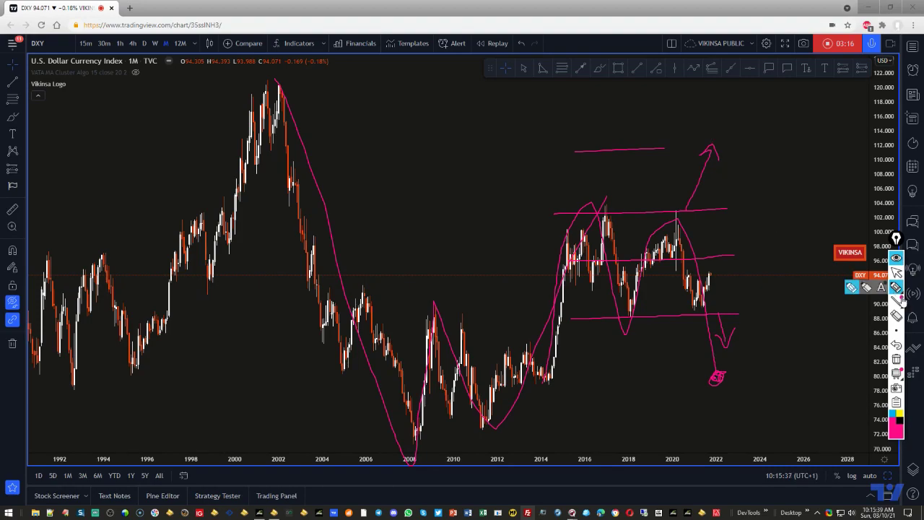
{"action": "left_click", "coordinate": [896, 359]}
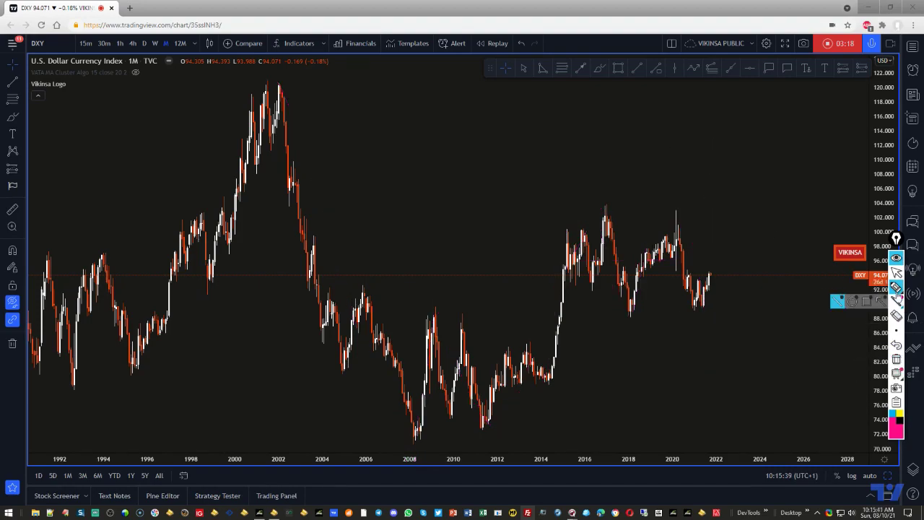
{"action": "left_click", "coordinate": [896, 272]}
Add a Fib retracement from the 2002 high at 120.539 to the 2011 low at 70.800, and move the large VIKINSA label above the recent candles
{"action": "left_click", "coordinate": [12, 99]}
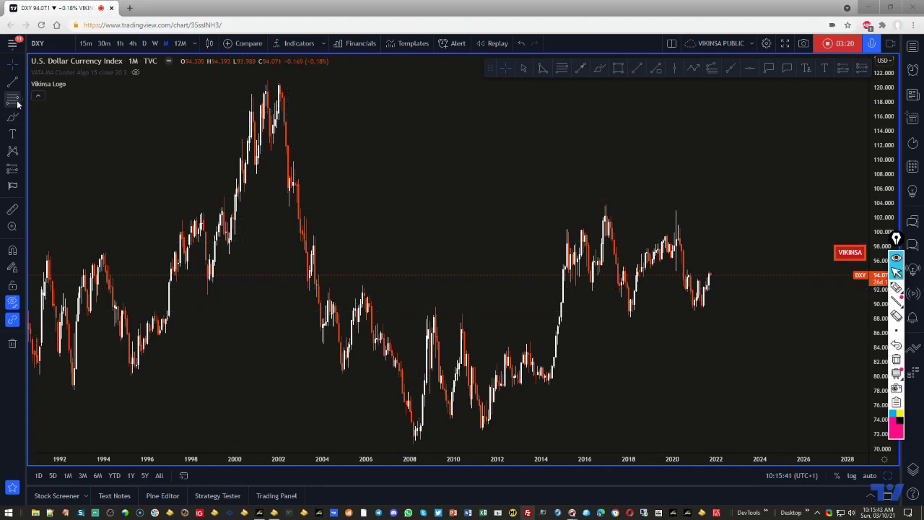
{"action": "mouse_move", "coordinate": [280, 84]}
{"action": "left_mouse_down"}
{"action": "mouse_move", "coordinate": [454, 434]}
{"action": "mouse_move", "coordinate": [482, 442]}
{"action": "left_mouse_up"}
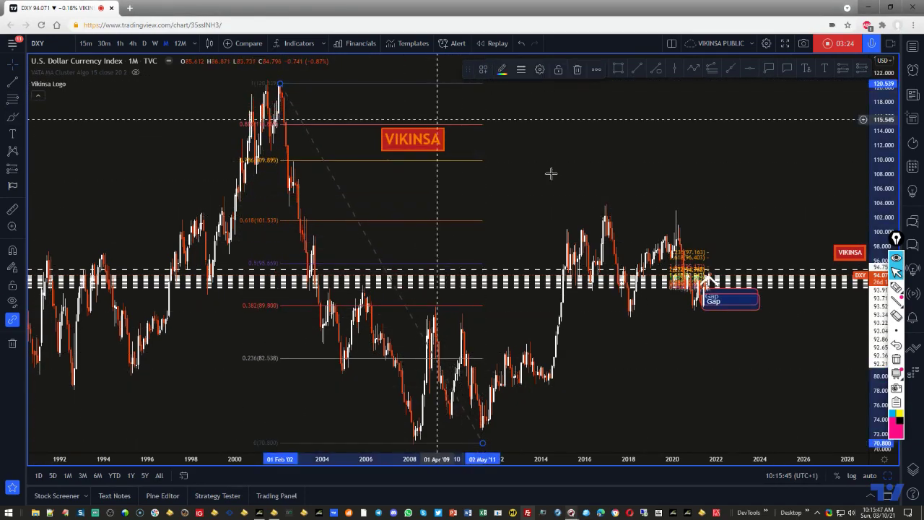
{"action": "left_click_drag", "start_coordinate": [418, 147], "coordinate": [703, 122]}
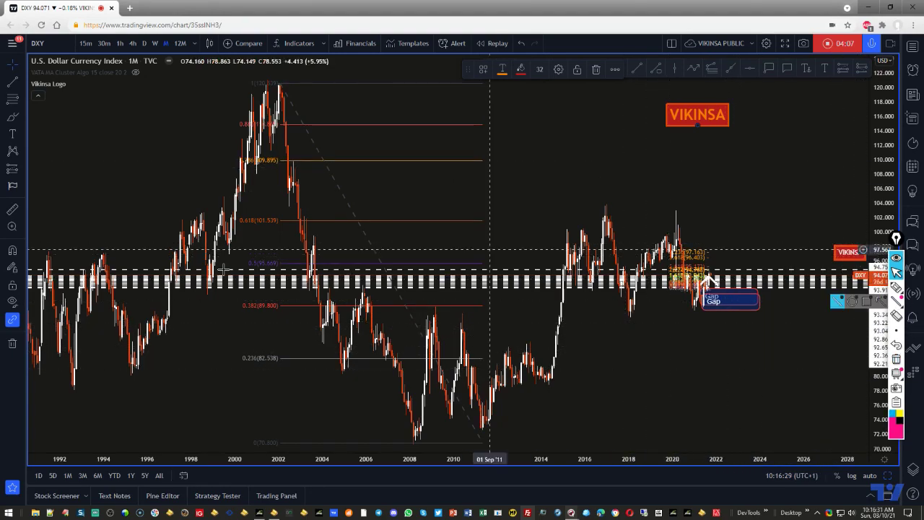
Add a Fib retracement from the April 2014 low up to 103.959 at March 2018, and delete the 2002–2011 retracement
{"action": "left_click", "coordinate": [12, 99]}
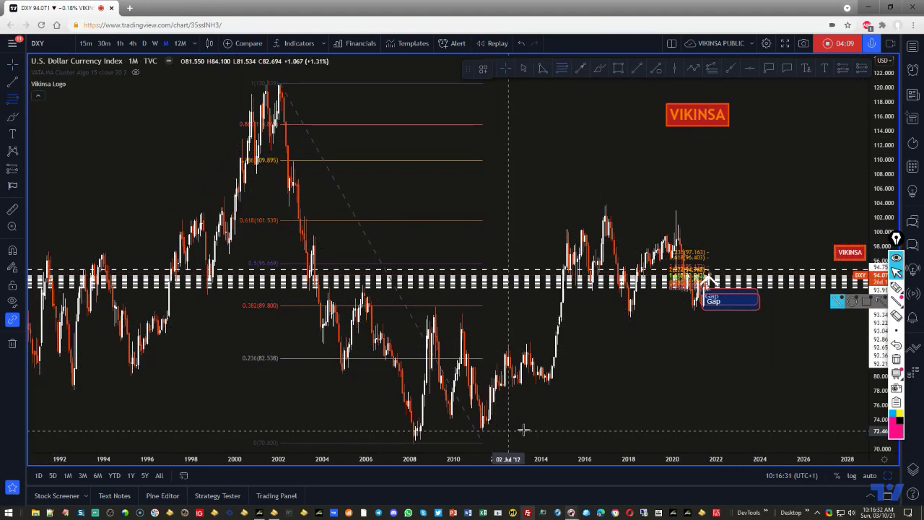
{"action": "left_click", "coordinate": [546, 385]}
{"action": "left_click", "coordinate": [631, 205]}
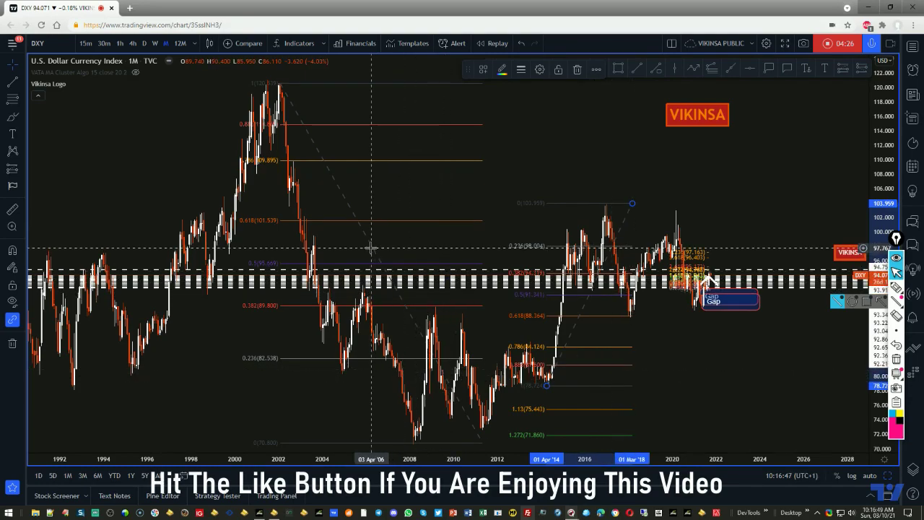
{"action": "key", "text": "Delete"}
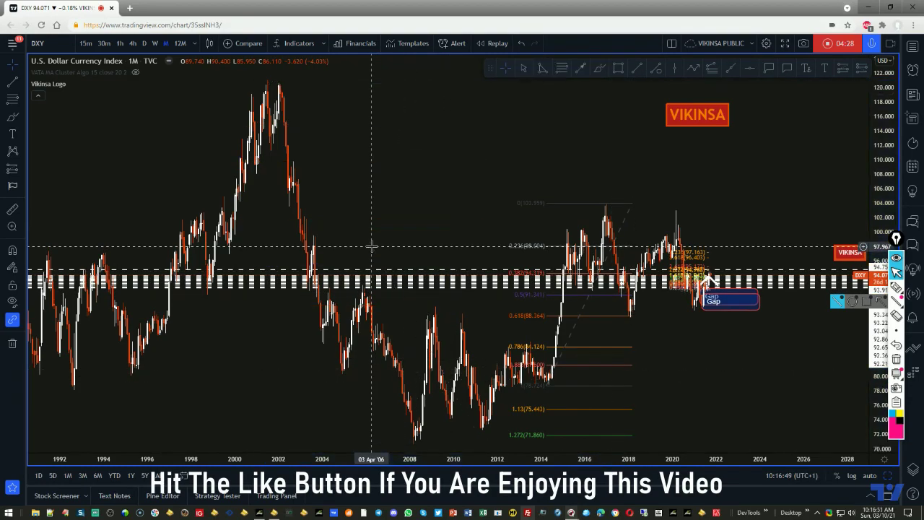
Switch the chart to the weekly timeframe and reset its view, bringing the latest candles and gap labels into closer view
{"action": "scroll", "coordinate": [303, 187], "scroll_direction": "up", "scroll_amount": 1}
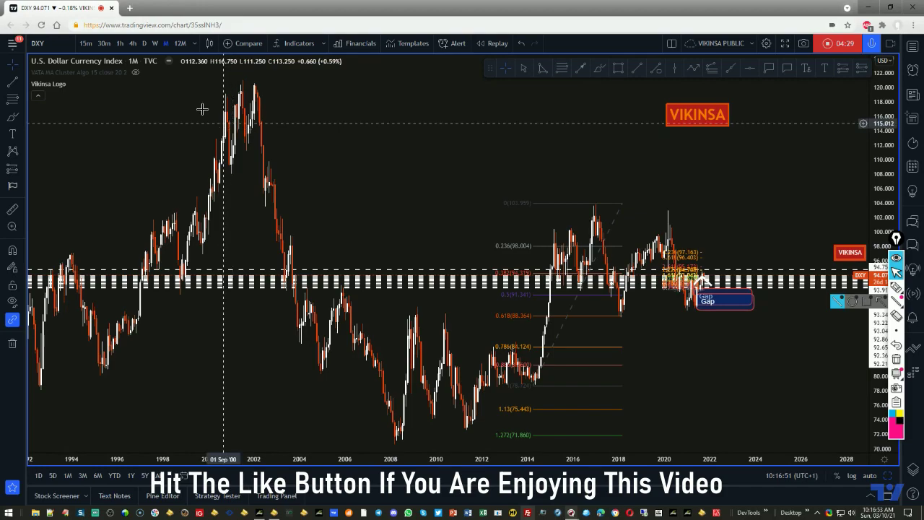
{"action": "left_click", "coordinate": [155, 43]}
{"action": "right_click", "coordinate": [505, 111]}
{"action": "left_click", "coordinate": [535, 121]}
{"action": "scroll", "coordinate": [509, 330], "scroll_direction": "up", "scroll_amount": 6}
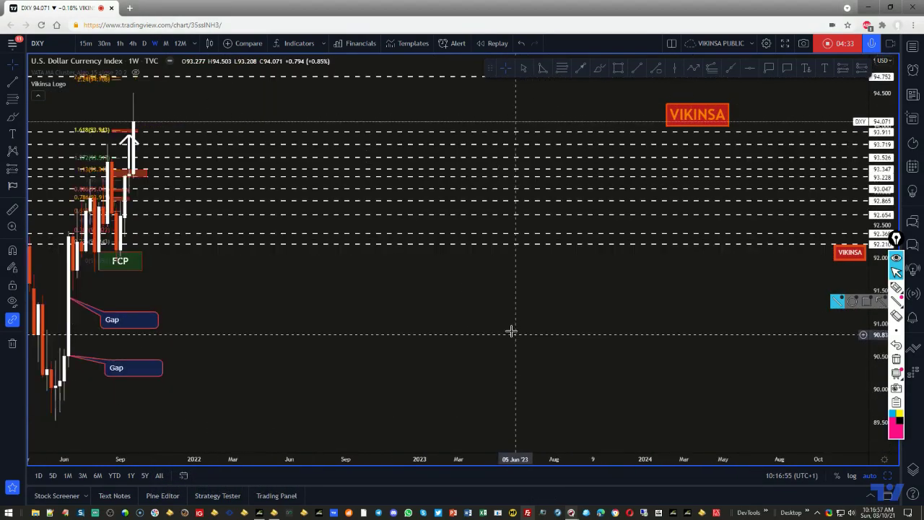
{"action": "left_click_drag", "start_coordinate": [267, 241], "coordinate": [626, 246]}
{"action": "scroll", "coordinate": [429, 372], "scroll_direction": "up", "scroll_amount": 3}
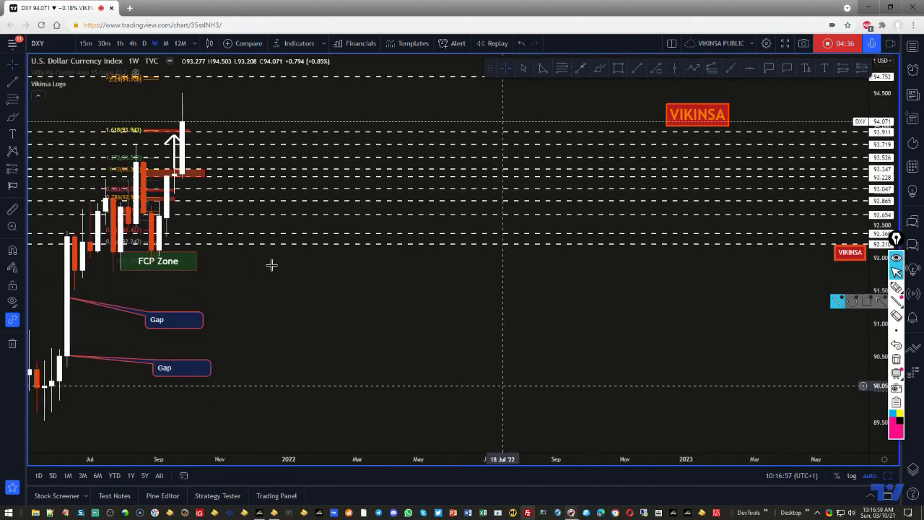
Switch the chart to the daily timeframe and centre the August to October 2021 candles
{"action": "left_click", "coordinate": [146, 43]}
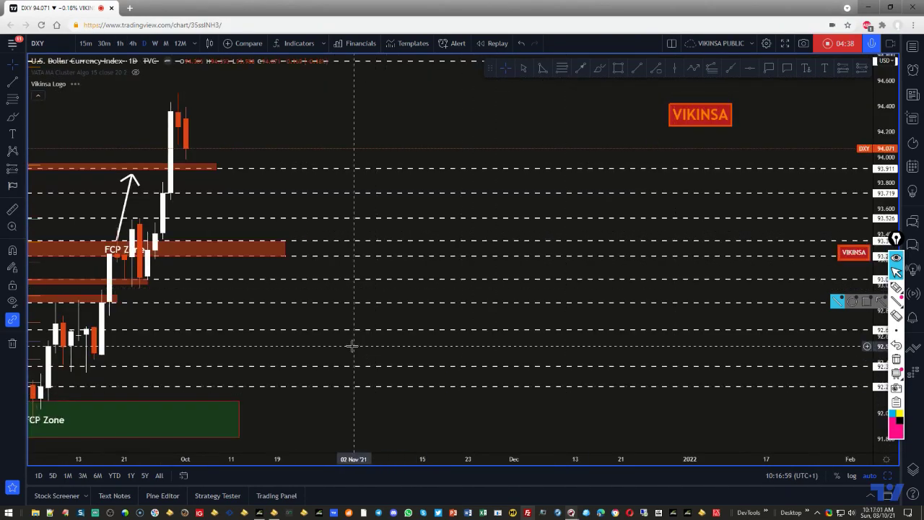
{"action": "left_click_drag", "start_coordinate": [351, 346], "coordinate": [758, 361]}
{"action": "scroll", "coordinate": [740, 385], "scroll_direction": "down", "scroll_amount": 2}
{"action": "scroll", "coordinate": [740, 385], "scroll_direction": "up", "scroll_amount": 4}
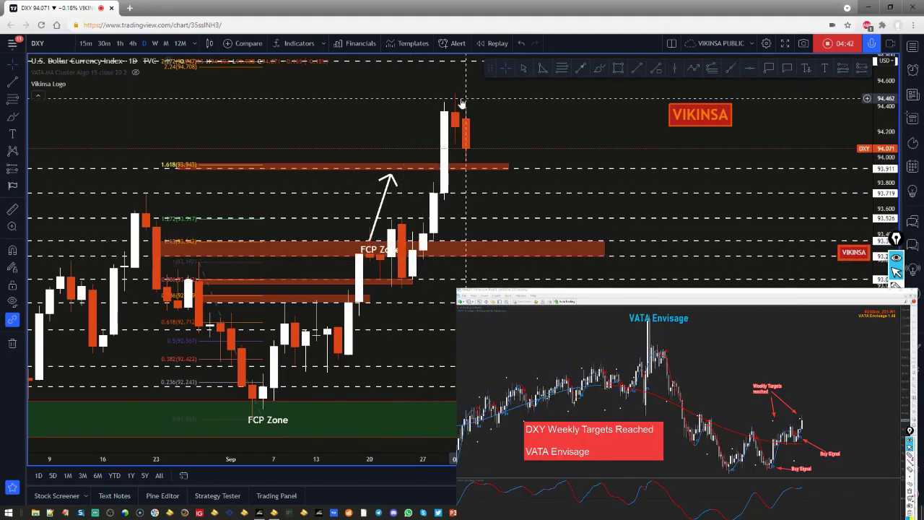
Move the white up arrow so its tip meets the 1.618 Fib level zone at about 93.95
{"action": "left_click_drag", "start_coordinate": [385, 204], "coordinate": [395, 195]}
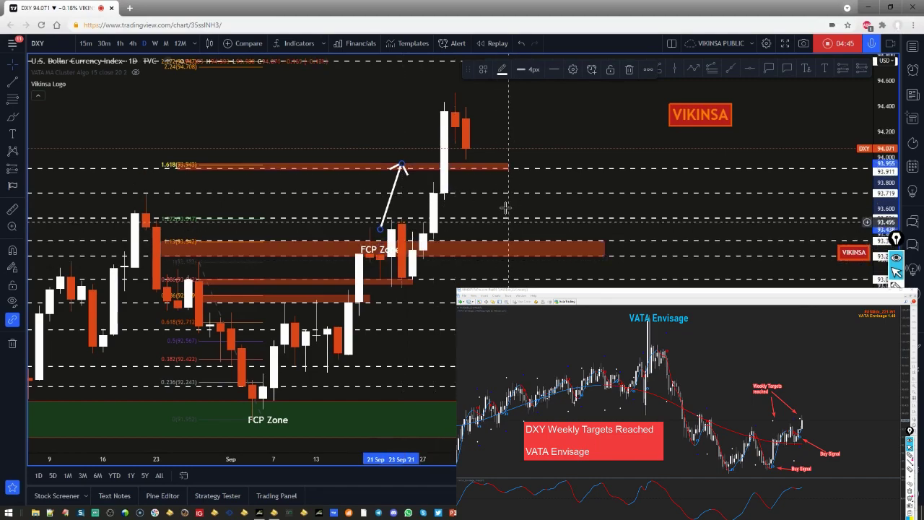
{"action": "left_click_drag", "start_coordinate": [506, 206], "coordinate": [672, 205]}
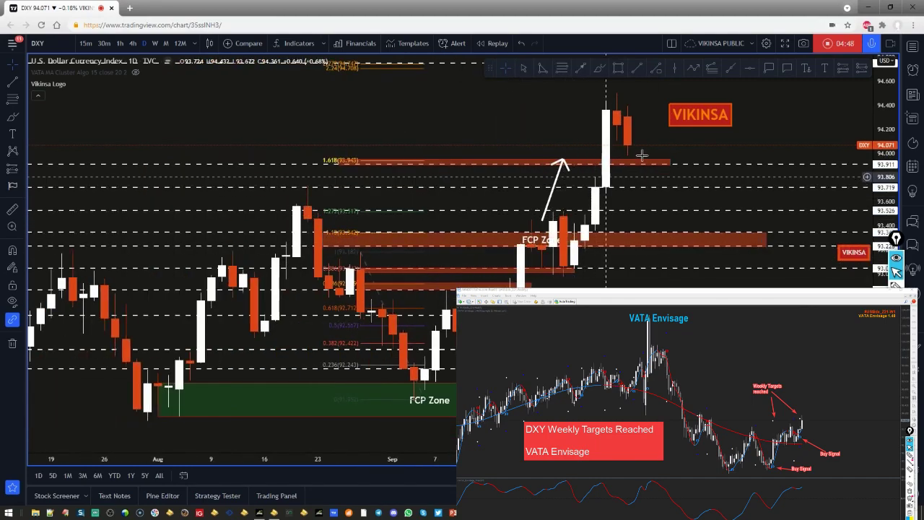
{"action": "left_click", "coordinate": [561, 165]}
{"action": "left_click", "coordinate": [819, 259]}
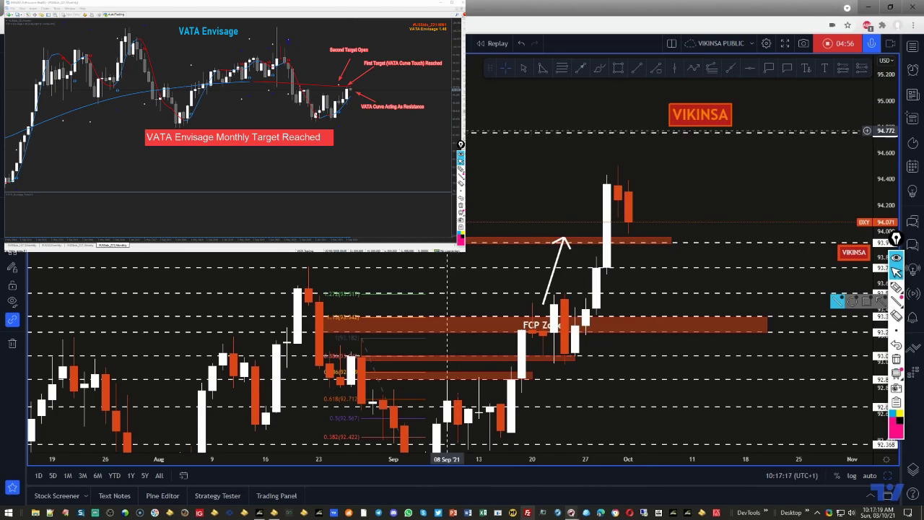
Hide all drawings on the daily chart, leaving only the candles
{"action": "scroll", "coordinate": [846, 239], "scroll_direction": "down", "scroll_amount": 3}
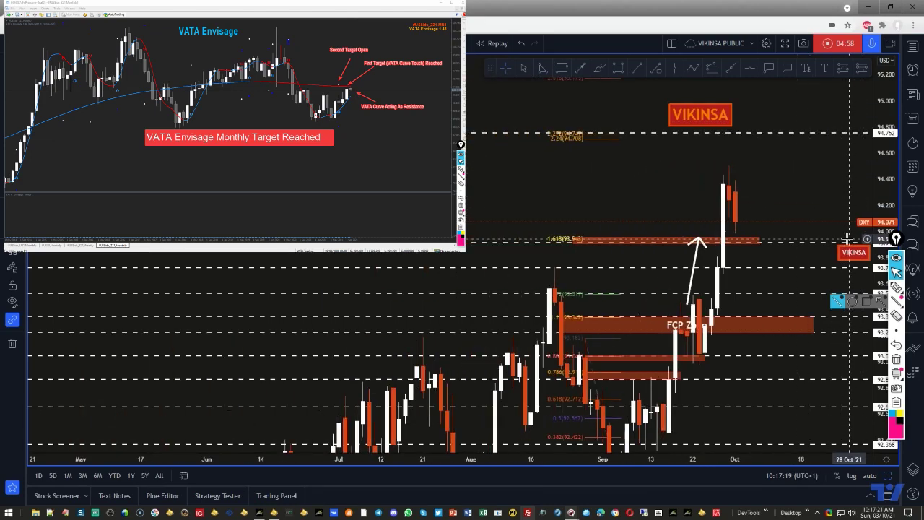
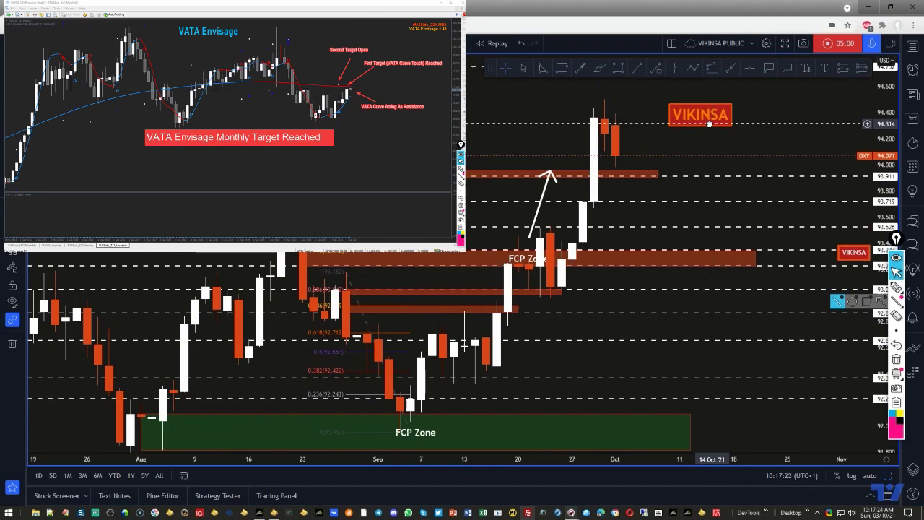
{"action": "key", "text": "ctrl+alt+h"}
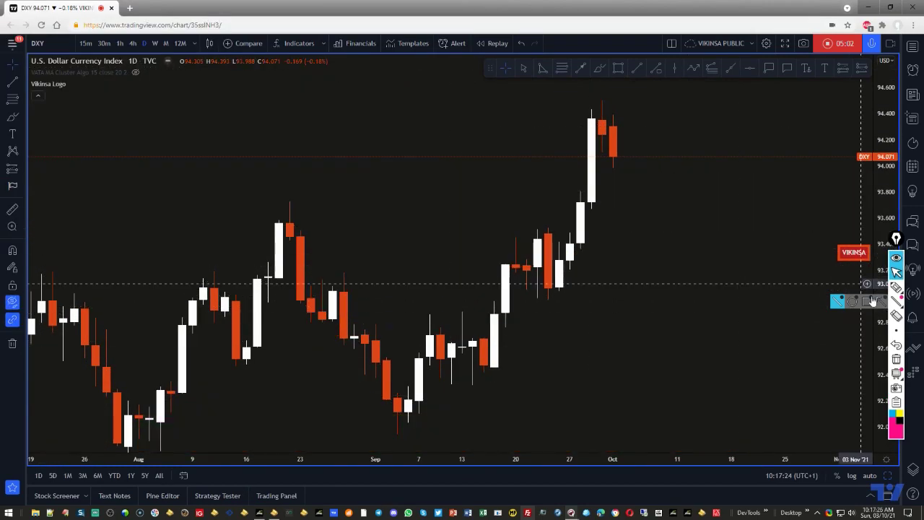
Trace the daily price swings in pink pen from the August high through the September low to the early October pullback
{"action": "left_click", "coordinate": [872, 302]}
{"action": "mouse_move", "coordinate": [296, 215]}
{"action": "left_mouse_down"}
{"action": "mouse_move", "coordinate": [363, 427]}
{"action": "mouse_move", "coordinate": [425, 392]}
{"action": "left_mouse_up"}
{"action": "mouse_move", "coordinate": [432, 310]}
{"action": "left_mouse_down"}
{"action": "mouse_move", "coordinate": [476, 395]}
{"action": "mouse_move", "coordinate": [511, 251]}
{"action": "left_mouse_up"}
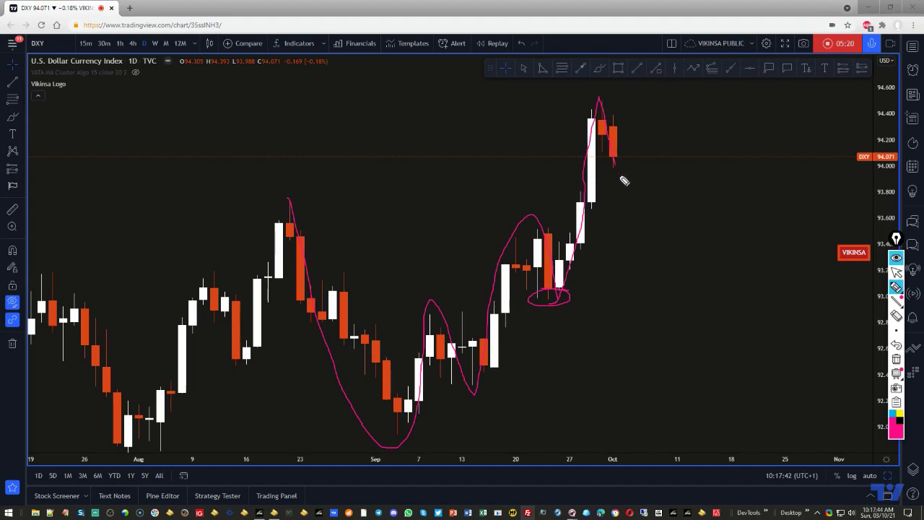
Mark the August high and the late September high with freehand pink horizontal lines, circling the retest area near 93.8
{"action": "left_click_drag", "start_coordinate": [275, 208], "coordinate": [736, 197]}
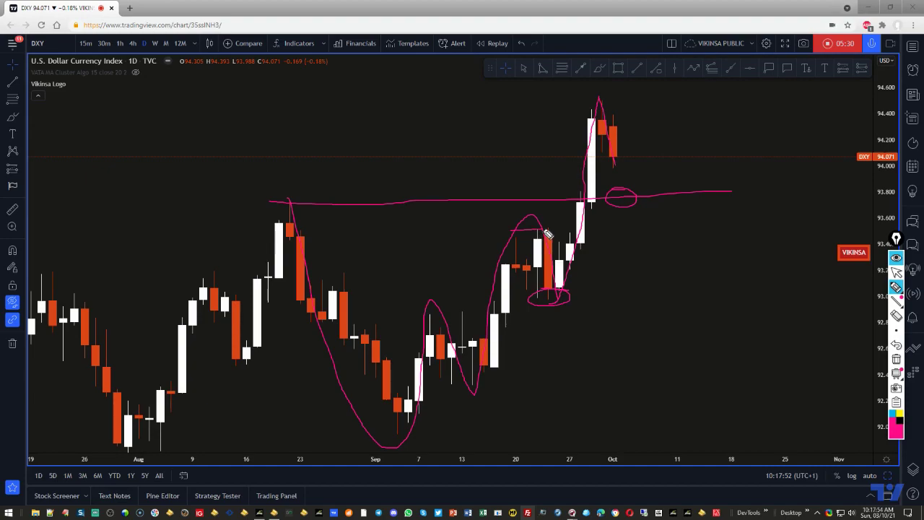
{"action": "left_click", "coordinate": [896, 301]}
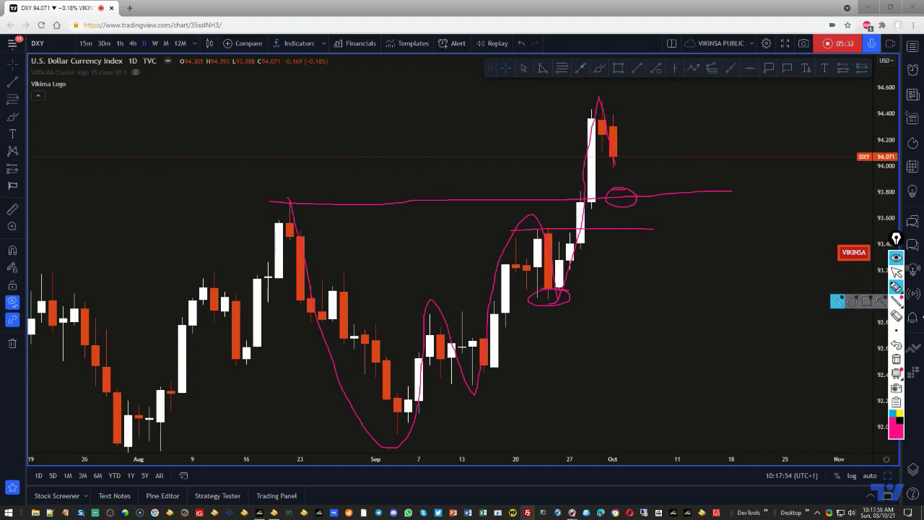
{"action": "left_click", "coordinate": [896, 271]}
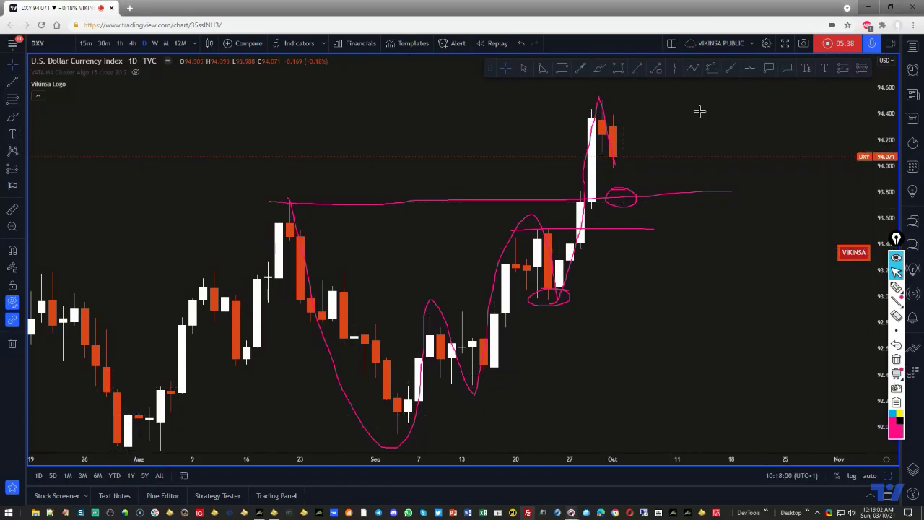
Place a horizontal line at the August high, at 93.717, and clear the pink pen marks
{"action": "left_click", "coordinate": [298, 203]}
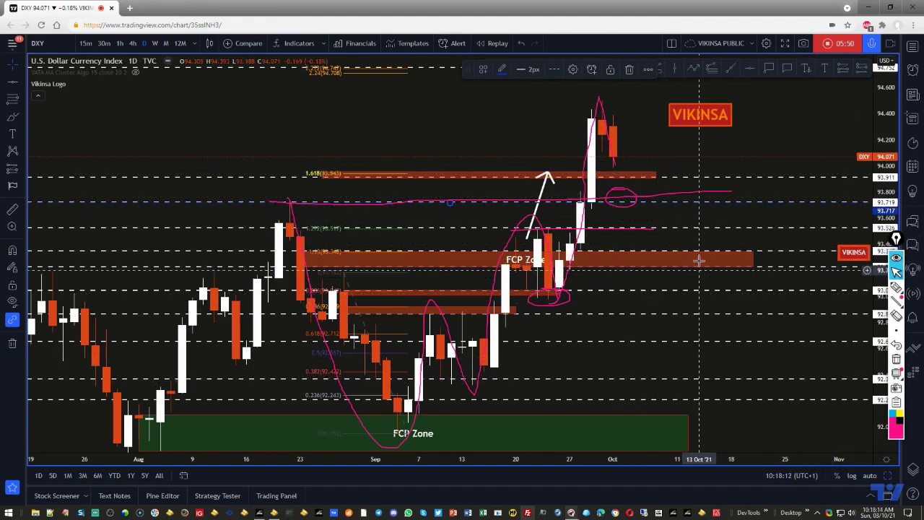
{"action": "left_click", "coordinate": [494, 130]}
{"action": "mouse_move", "coordinate": [482, 148]}
{"action": "left_mouse_down"}
{"action": "mouse_move", "coordinate": [470, 169]}
{"action": "mouse_move", "coordinate": [479, 149]}
{"action": "left_mouse_up"}
{"action": "left_click", "coordinate": [896, 361]}
Duplicate the upper June Gap callout and move the copy to the late September low near the 93.047 level
{"action": "mouse_move", "coordinate": [612, 442]}
{"action": "left_mouse_down"}
{"action": "mouse_move", "coordinate": [653, 318]}
{"action": "mouse_move", "coordinate": [678, 367]}
{"action": "left_mouse_up"}
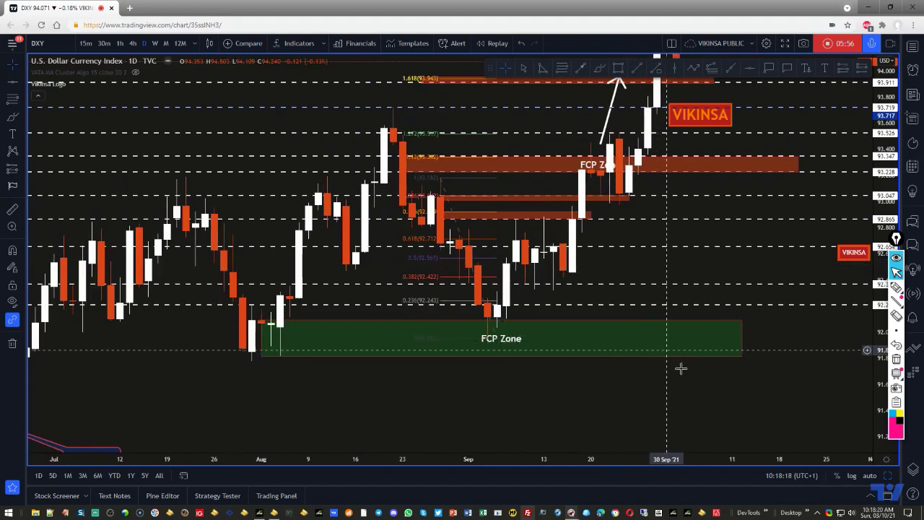
{"action": "scroll", "coordinate": [588, 411], "scroll_direction": "down", "scroll_amount": 3}
{"action": "left_click_drag", "start_coordinate": [588, 411], "coordinate": [758, 148]}
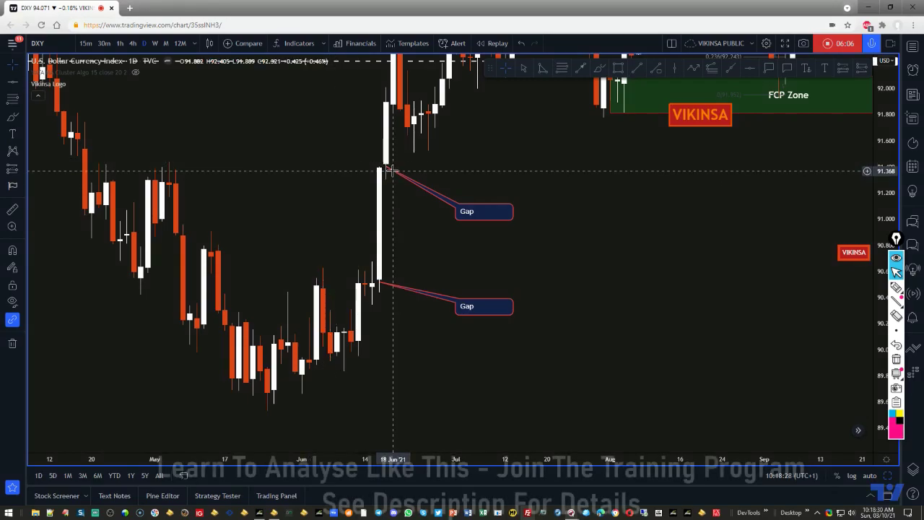
{"action": "left_click_drag", "start_coordinate": [789, 192], "coordinate": [573, 393]}
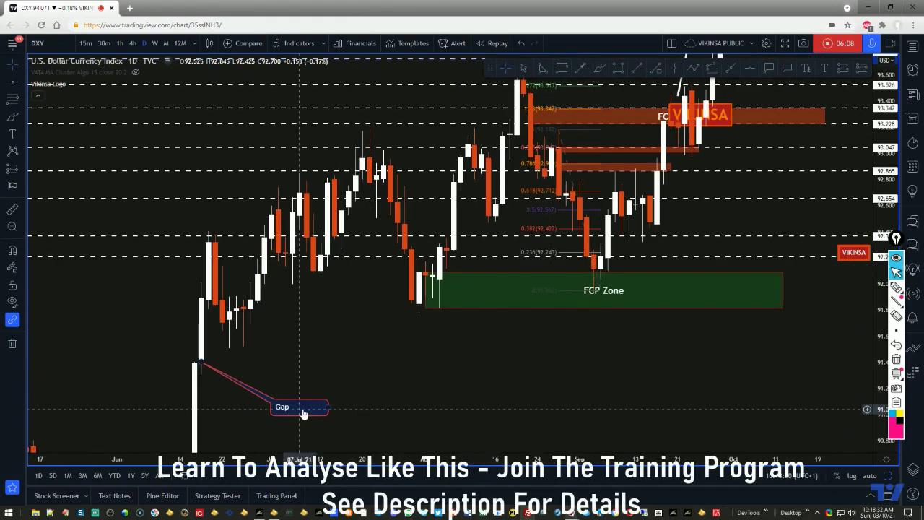
{"action": "mouse_move", "coordinate": [218, 370]}
{"action": "left_mouse_down"}
{"action": "mouse_move", "coordinate": [218, 351]}
{"action": "mouse_move", "coordinate": [581, 216]}
{"action": "mouse_move", "coordinate": [697, 141]}
{"action": "left_mouse_up"}
{"action": "left_click_drag", "start_coordinate": [289, 395], "coordinate": [793, 191]}
{"action": "left_click_drag", "start_coordinate": [706, 178], "coordinate": [607, 321]}
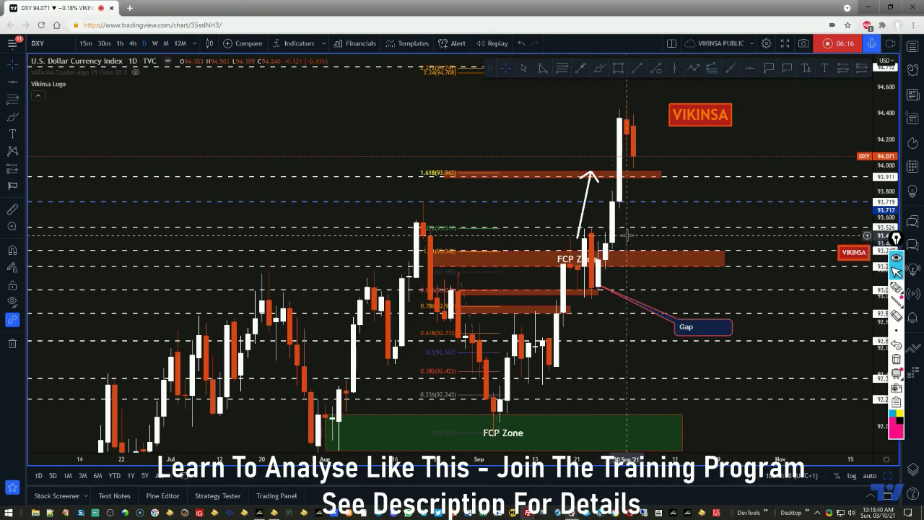
Re-anchor the copied Gap callout to the 29 September candle at 93.662 and raise its label over the upper FCP zone
{"action": "left_click_drag", "start_coordinate": [777, 304], "coordinate": [619, 282]}
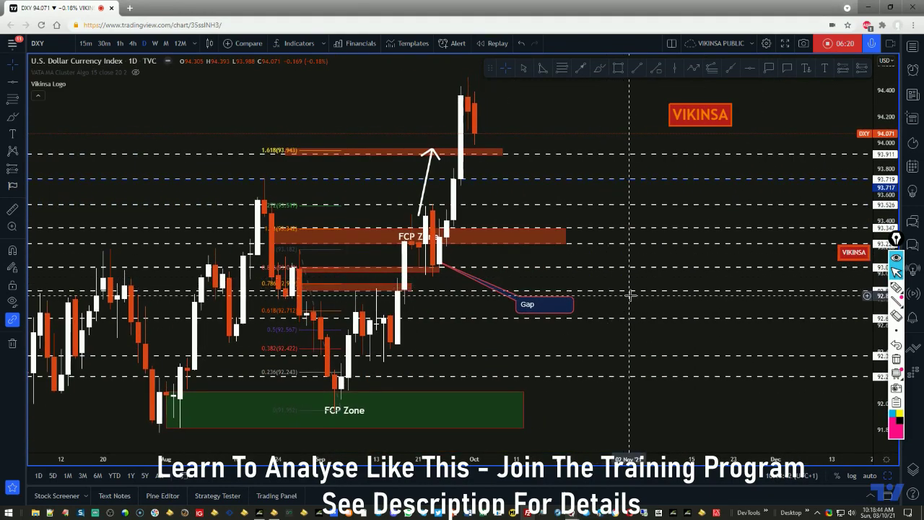
{"action": "left_click_drag", "start_coordinate": [884, 245], "coordinate": [885, 235]}
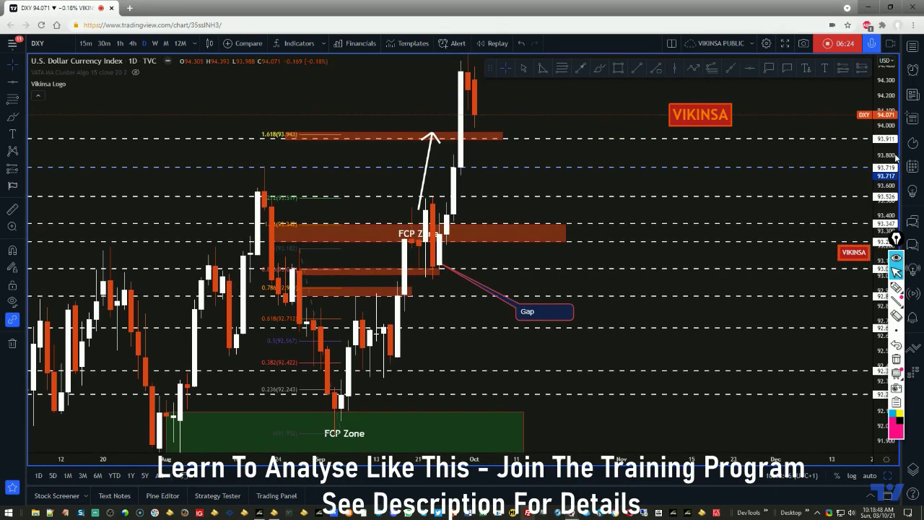
{"action": "left_click_drag", "start_coordinate": [507, 176], "coordinate": [514, 202]}
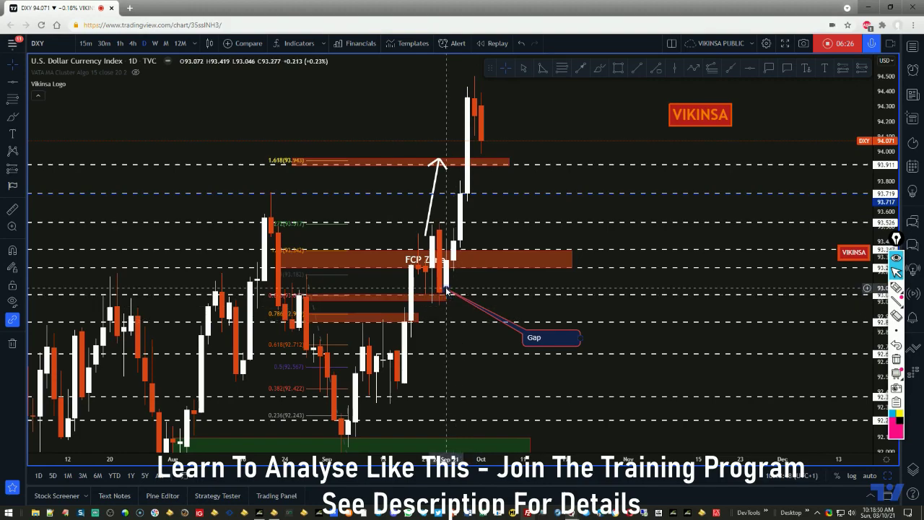
{"action": "left_click_drag", "start_coordinate": [450, 292], "coordinate": [467, 201]}
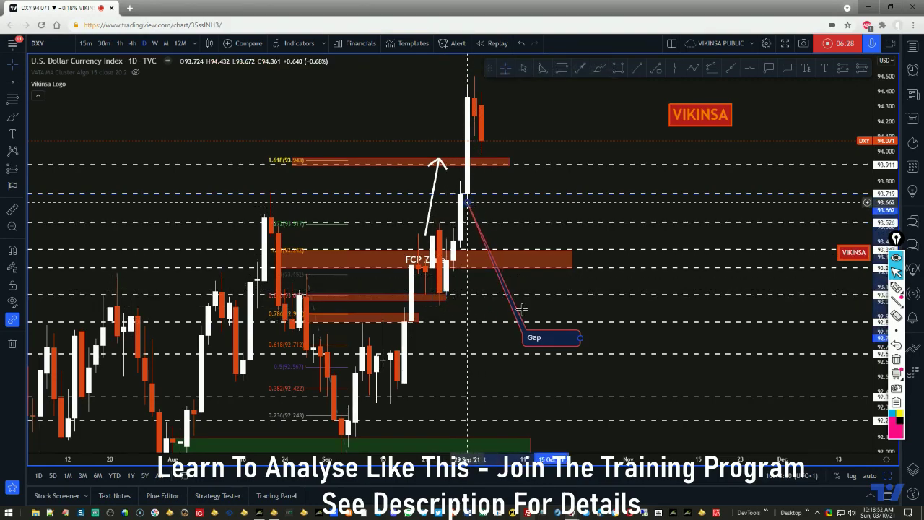
{"action": "left_click_drag", "start_coordinate": [559, 346], "coordinate": [552, 257]}
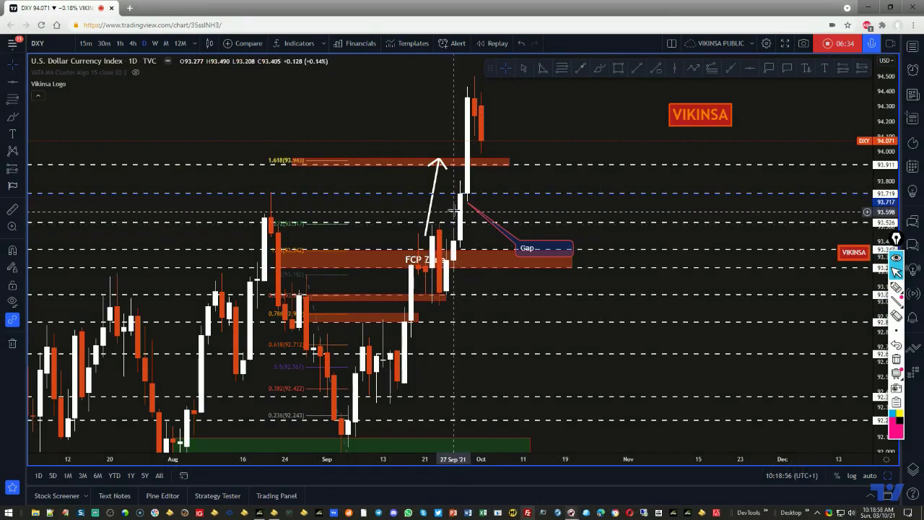
Examine the June and September Gap callouts against the latest daily candles and check the newest one on the 4-hour timeframe
{"action": "scroll", "coordinate": [587, 388], "scroll_direction": "down", "scroll_amount": 5}
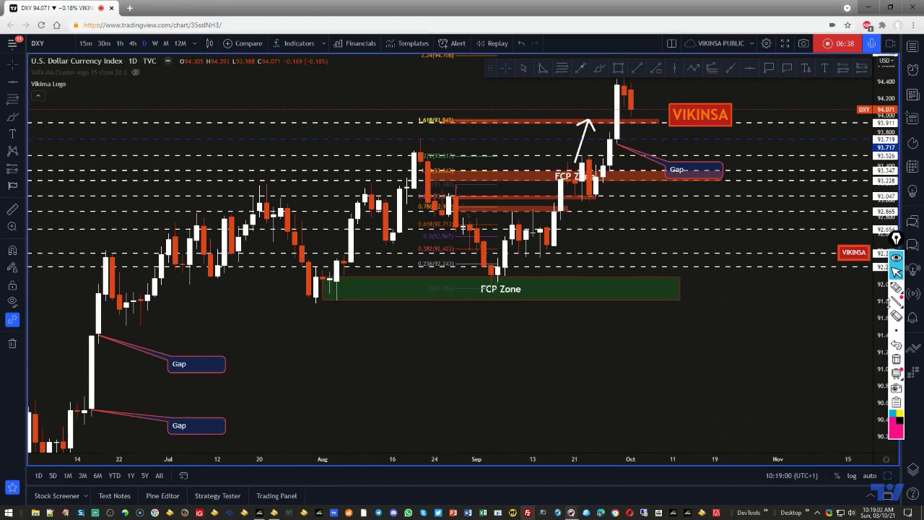
{"action": "left_click_drag", "start_coordinate": [425, 382], "coordinate": [619, 313]}
{"action": "left_click_drag", "start_coordinate": [562, 359], "coordinate": [433, 387]}
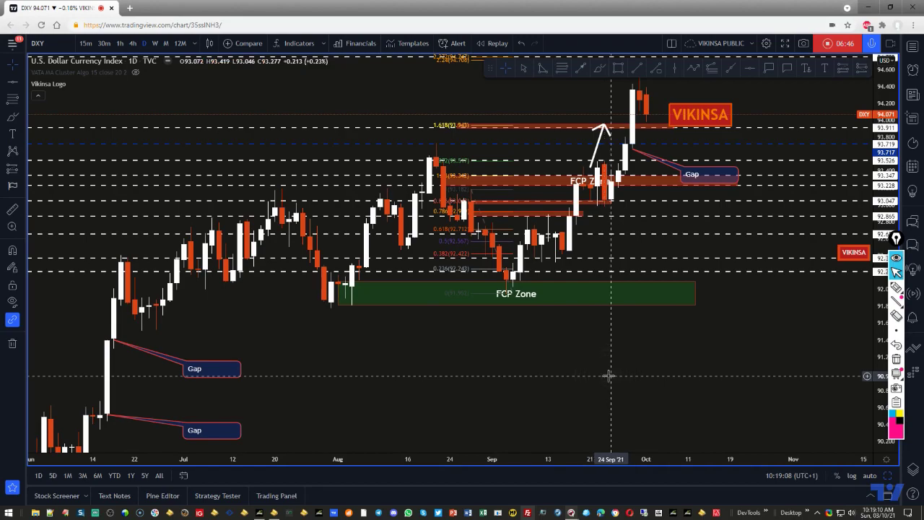
{"action": "left_click_drag", "start_coordinate": [608, 376], "coordinate": [569, 441]}
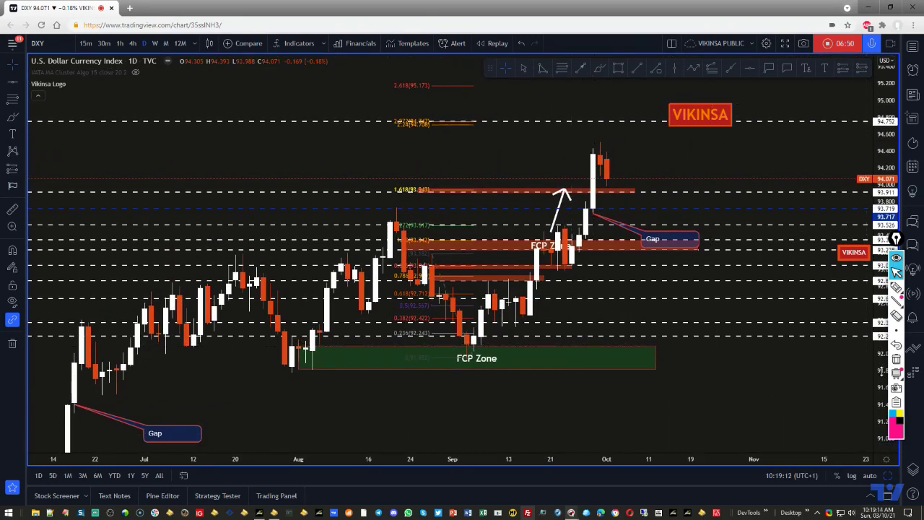
{"action": "left_click_drag", "start_coordinate": [881, 370], "coordinate": [881, 339]}
{"action": "left_click_drag", "start_coordinate": [735, 188], "coordinate": [733, 228]}
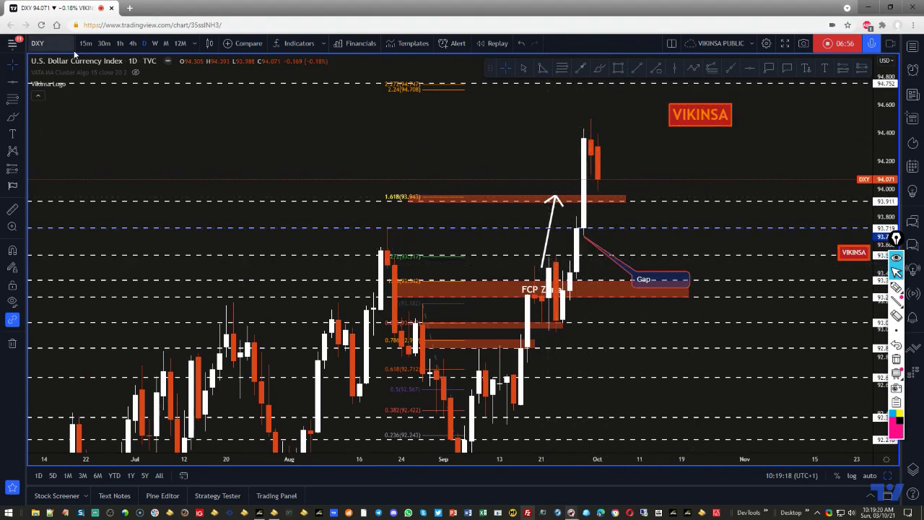
{"action": "left_click", "coordinate": [133, 43]}
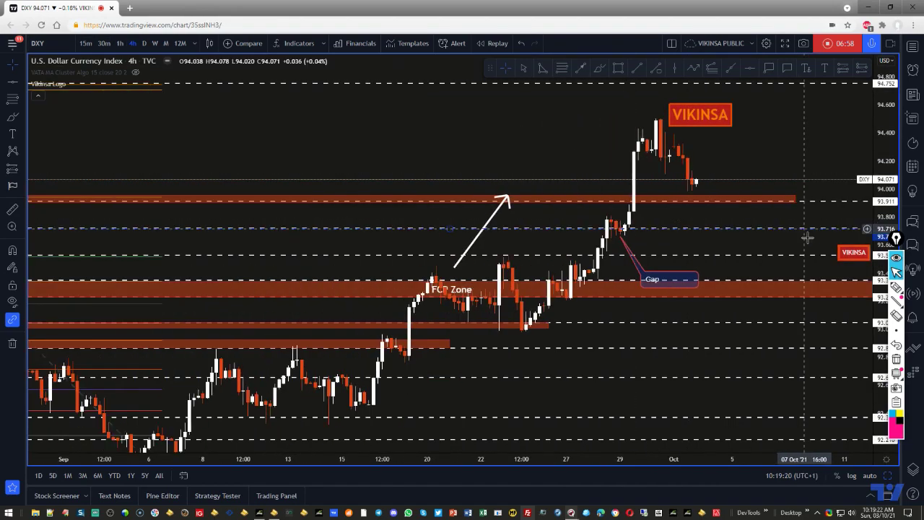
Switch the chart to the weekly timeframe and reset its view, framing the 2020 to 2021 candles
{"action": "left_click", "coordinate": [155, 43]}
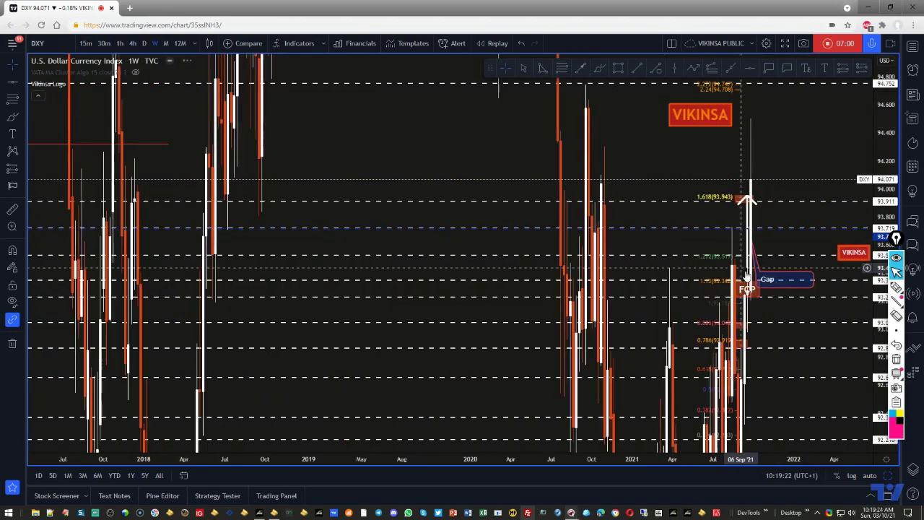
{"action": "right_click", "coordinate": [850, 133]}
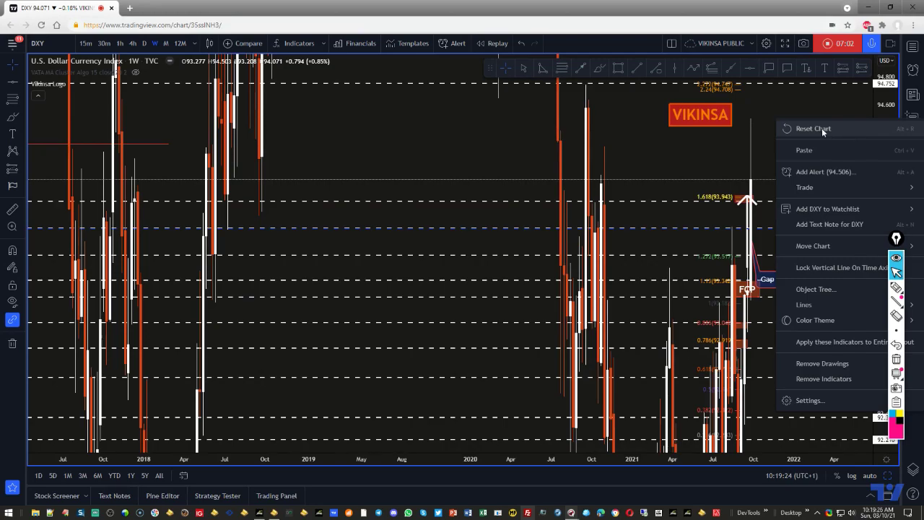
{"action": "left_click", "coordinate": [823, 130]}
{"action": "scroll", "coordinate": [734, 183], "scroll_direction": "right", "scroll_amount": 10}
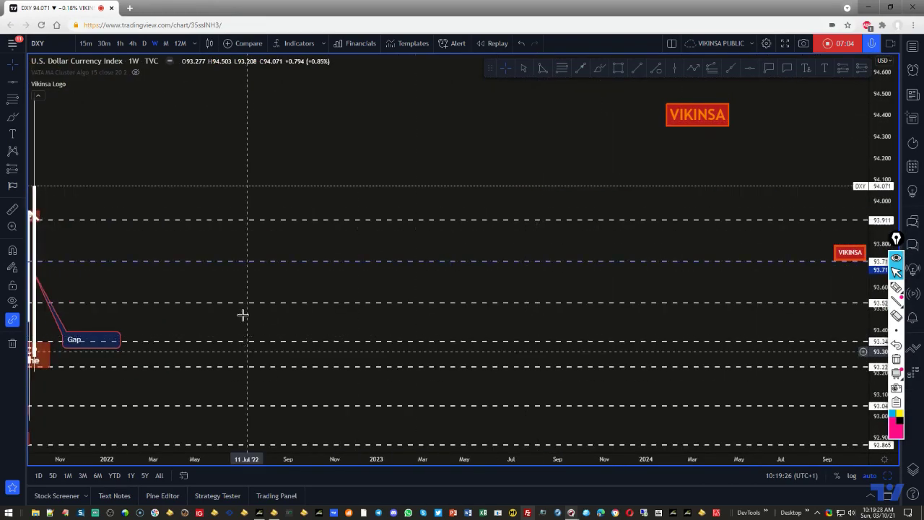
{"action": "left_click_drag", "start_coordinate": [246, 200], "coordinate": [591, 173]}
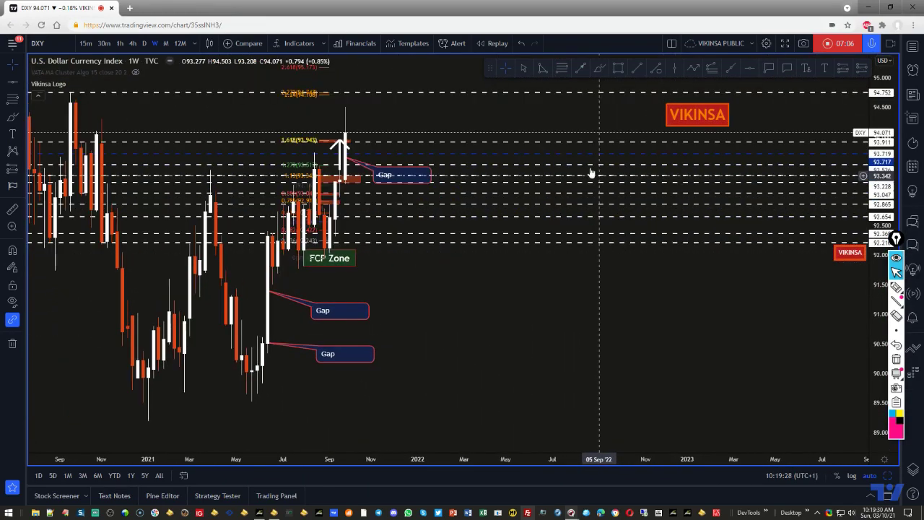
{"action": "scroll", "coordinate": [619, 174], "scroll_direction": "down", "scroll_amount": 3}
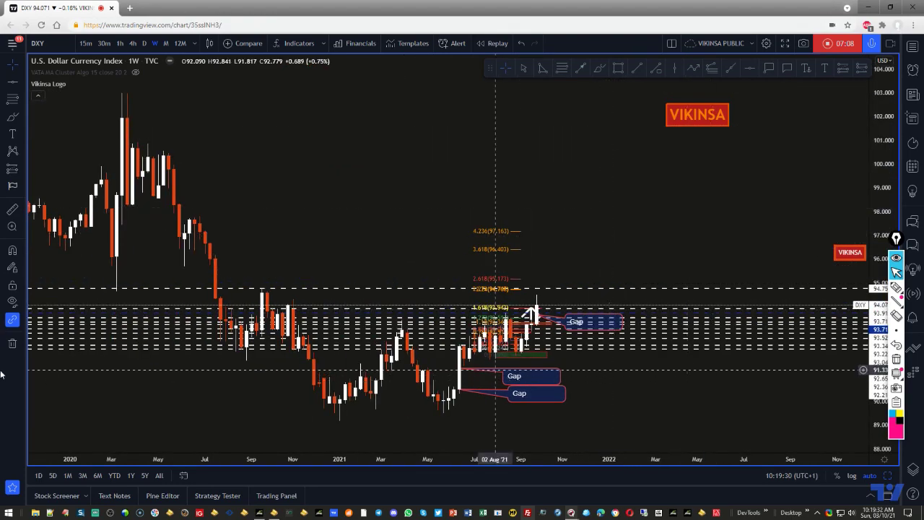
Hide all drawings on the weekly chart and widen the visible range to cover 2015 through 2021
{"action": "left_click", "coordinate": [13, 303]}
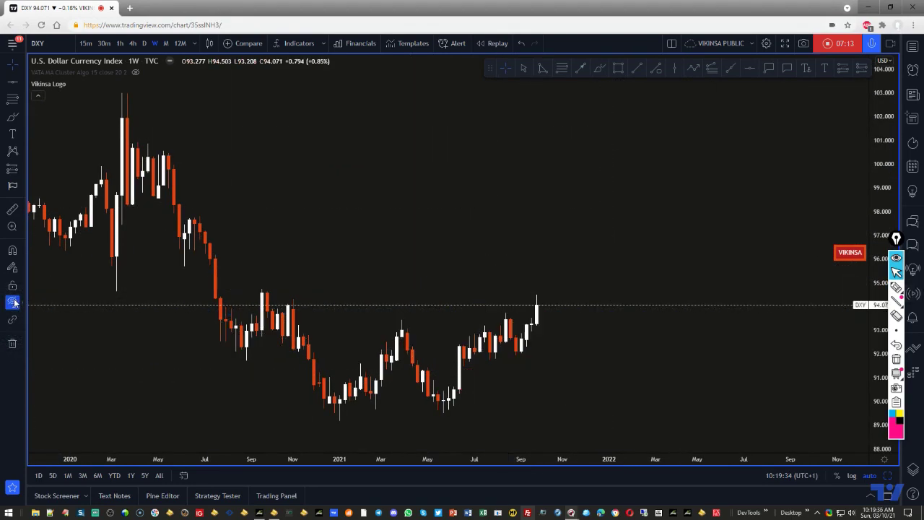
{"action": "scroll", "coordinate": [505, 223], "scroll_direction": "down", "scroll_amount": 5}
{"action": "scroll", "coordinate": [593, 277], "scroll_direction": "up", "scroll_amount": 5}
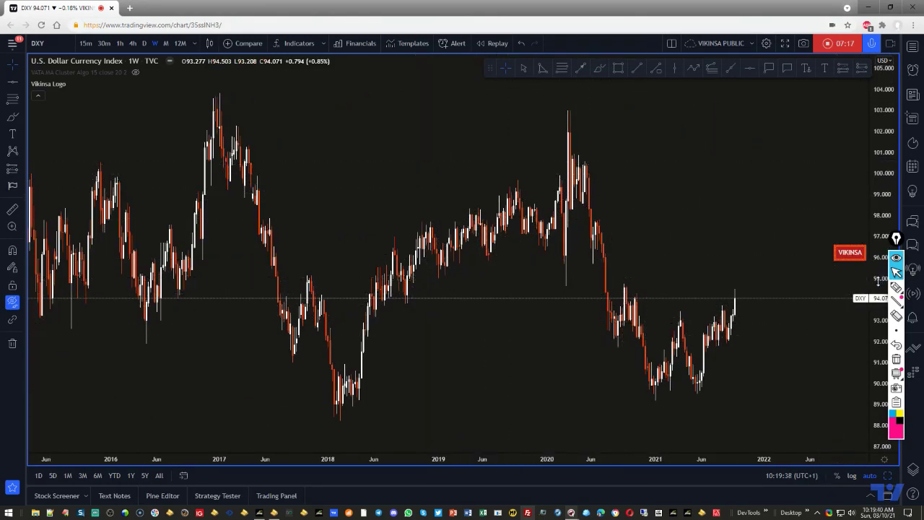
Trace the weekly swings in pink pen from the 2018 low over the 2020 peak to the 2021 double bottom and rally
{"action": "left_click", "coordinate": [896, 286]}
{"action": "mouse_move", "coordinate": [332, 419]}
{"action": "left_mouse_down"}
{"action": "mouse_move", "coordinate": [430, 215]}
{"action": "mouse_move", "coordinate": [525, 195]}
{"action": "left_mouse_up"}
{"action": "mouse_move", "coordinate": [555, 291]}
{"action": "left_mouse_down"}
{"action": "mouse_move", "coordinate": [568, 128]}
{"action": "mouse_move", "coordinate": [646, 394]}
{"action": "left_mouse_up"}
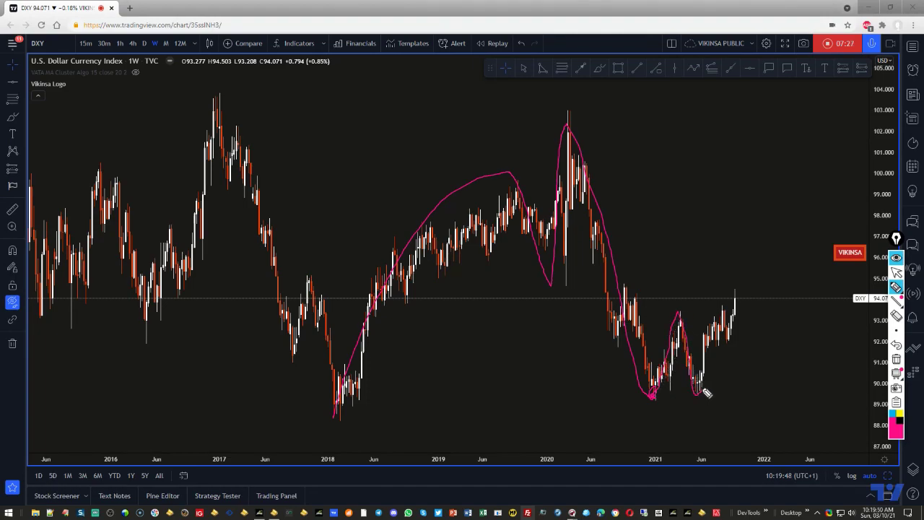
{"action": "left_click_drag", "start_coordinate": [702, 394], "coordinate": [722, 320]}
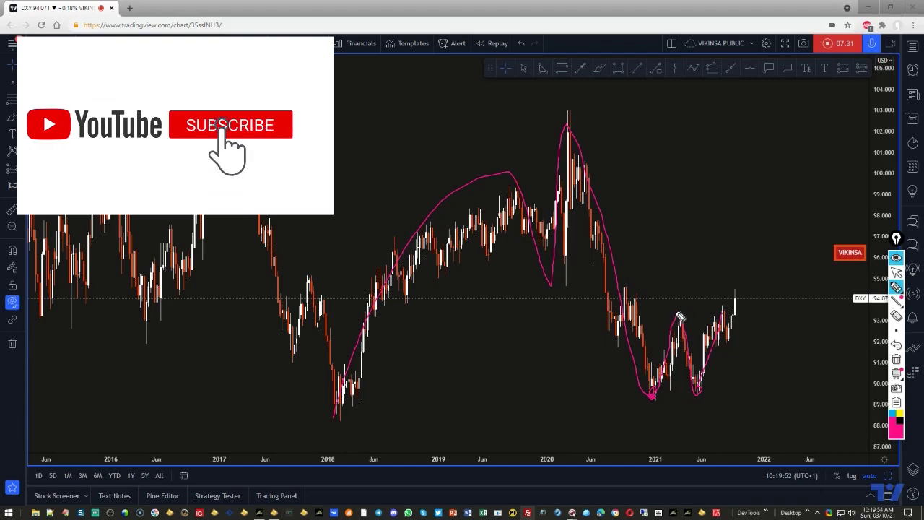
Mark the 2021 neckline and the 2020 retest points in pink, sketch a breakout path to about 96, and clear all pen marks
{"action": "left_click_drag", "start_coordinate": [665, 313], "coordinate": [723, 309]}
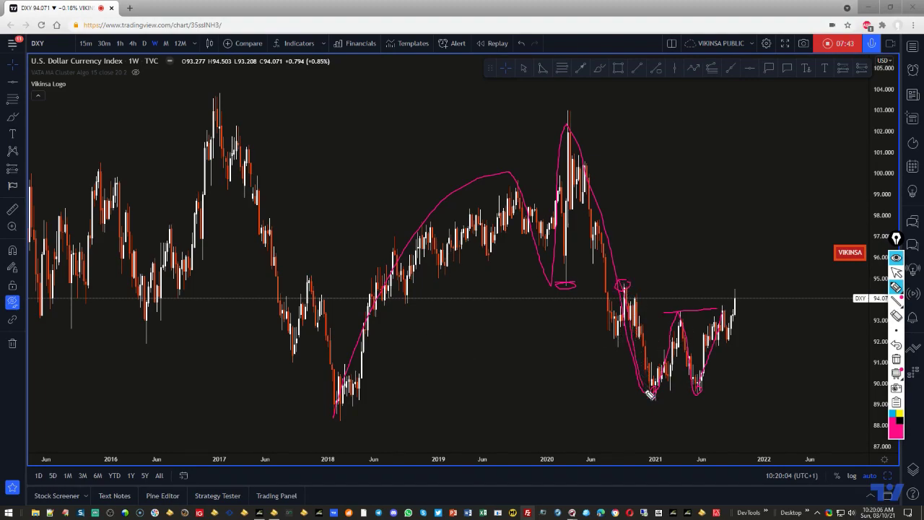
{"action": "left_click_drag", "start_coordinate": [706, 383], "coordinate": [737, 294]}
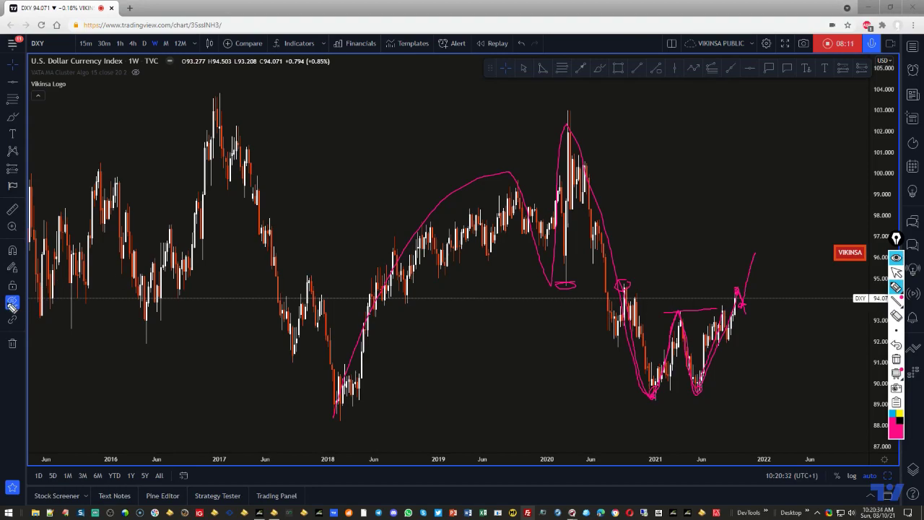
{"action": "left_click", "coordinate": [896, 271]}
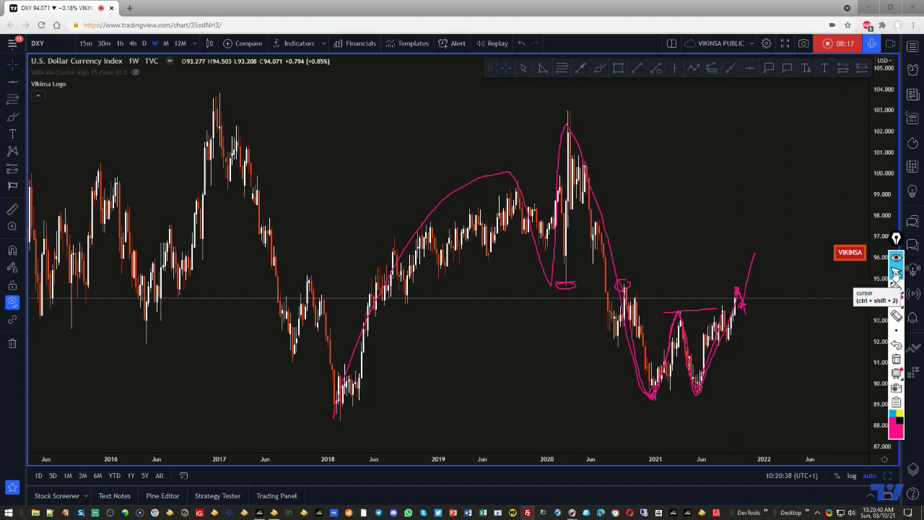
{"action": "left_click", "coordinate": [896, 359]}
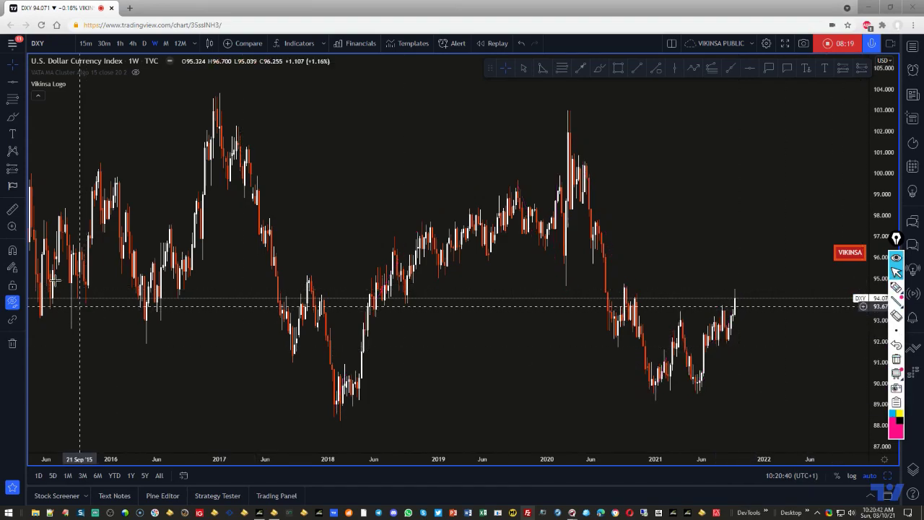
Try a Fib retracement from the 2020 high at 103.018 down to the 2021 low near 89.3, and remove it
{"action": "left_click", "coordinate": [562, 68]}
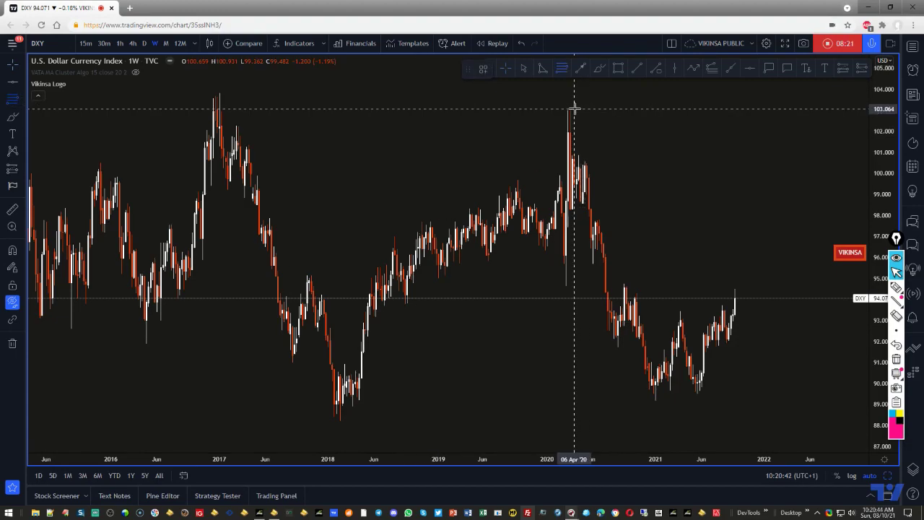
{"action": "key", "text": "ctrl+z"}
{"action": "left_click_drag", "start_coordinate": [722, 392], "coordinate": [737, 397]}
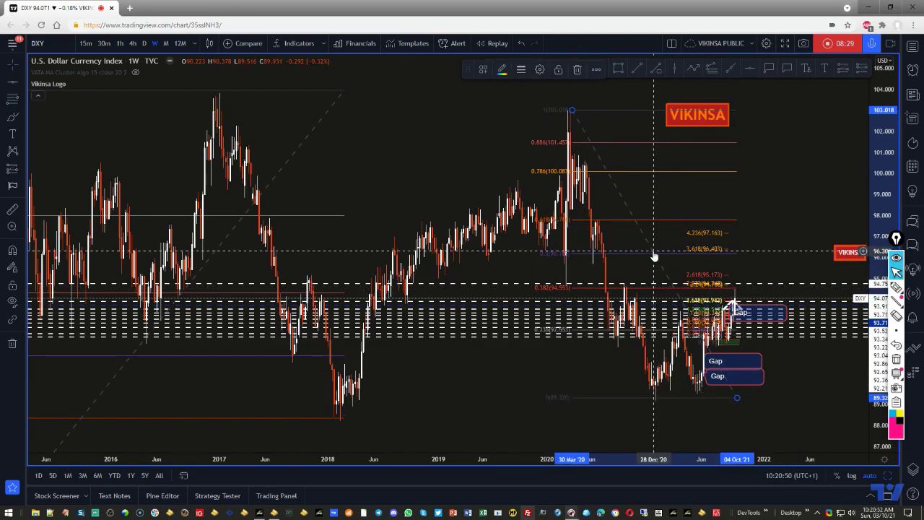
{"action": "key", "text": "Delete"}
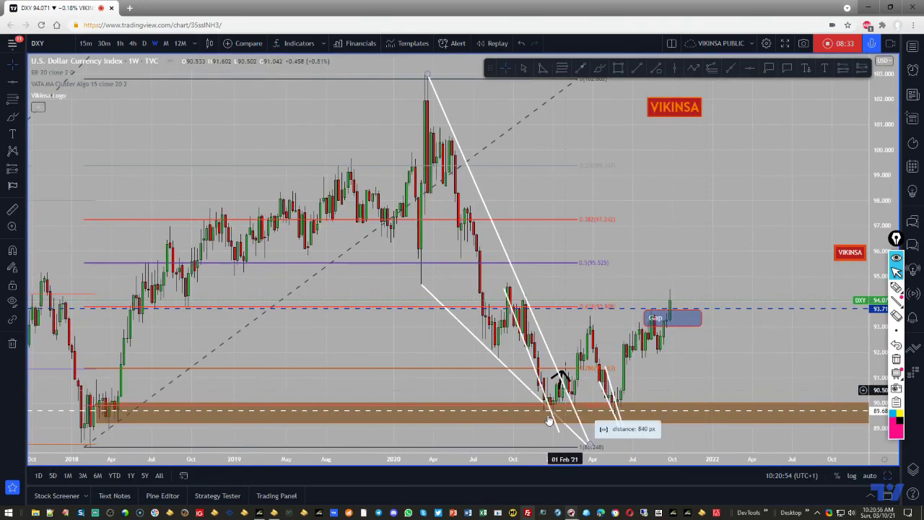
Draw a Fib retracement from the March 2020 high at 103.070 down to 89.230 in late November 2021
{"action": "left_click_drag", "start_coordinate": [693, 226], "coordinate": [658, 225]}
{"action": "left_click_drag", "start_coordinate": [883, 171], "coordinate": [884, 189]}
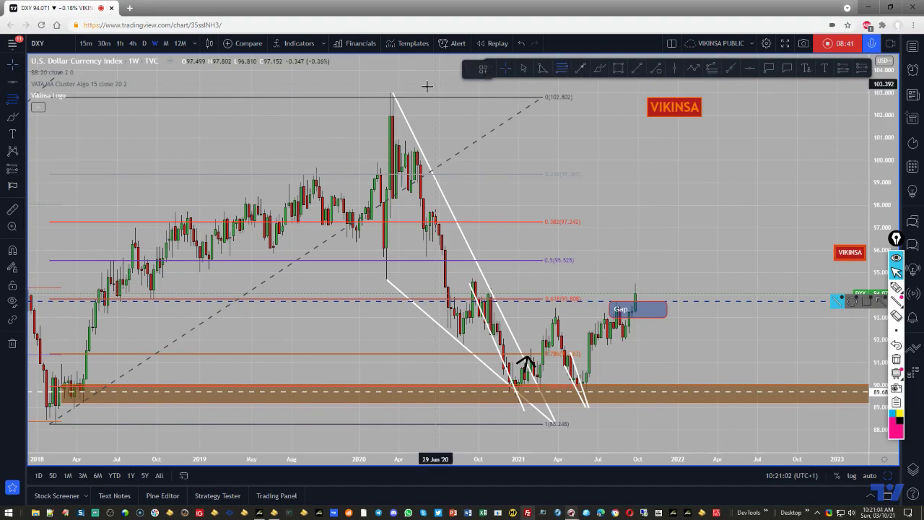
{"action": "left_click", "coordinate": [392, 92]}
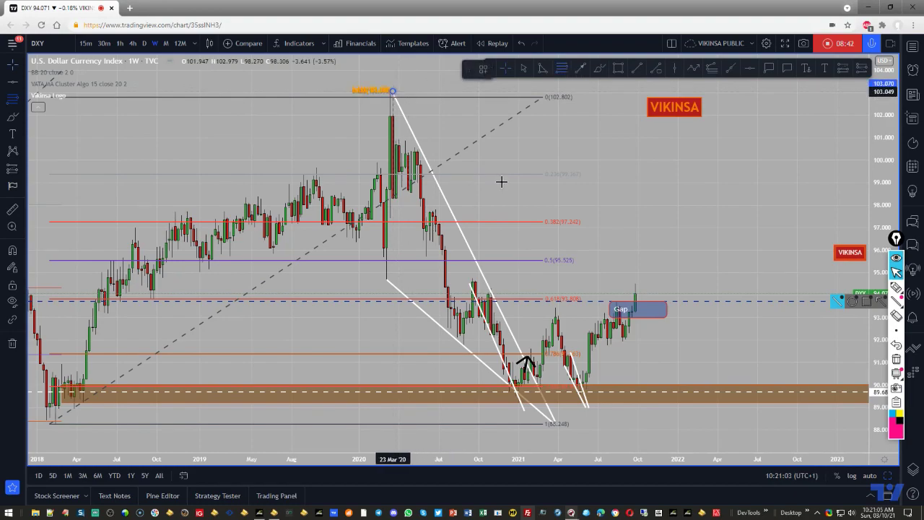
{"action": "left_click", "coordinate": [658, 403]}
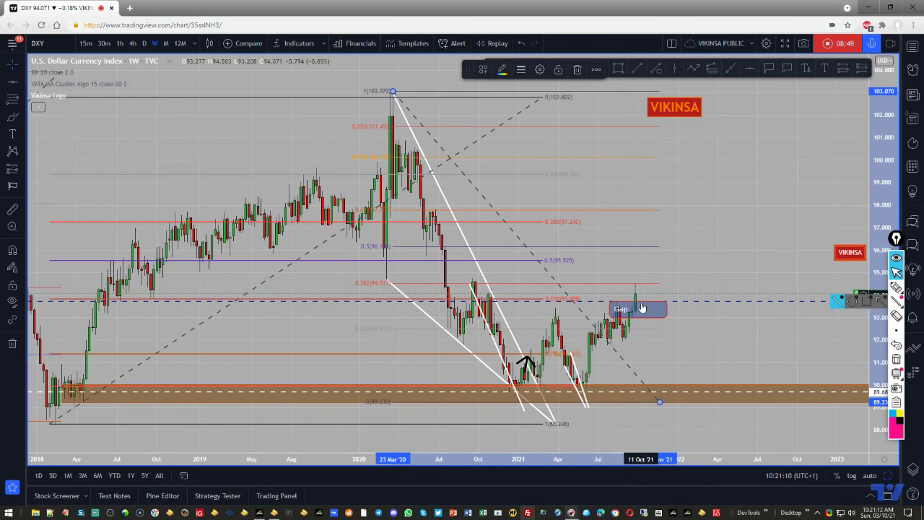
{"action": "scroll", "coordinate": [875, 347], "scroll_direction": "up", "scroll_amount": 2}
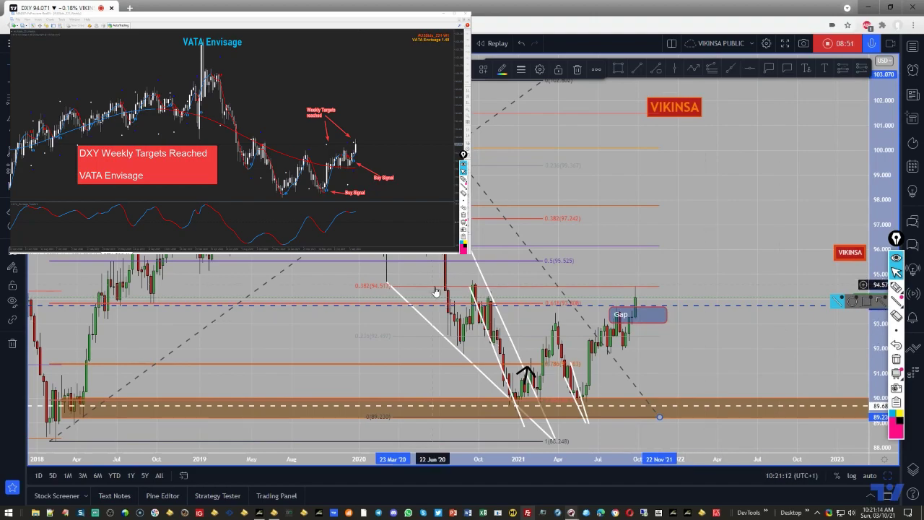
{"action": "left_click", "coordinate": [390, 286]}
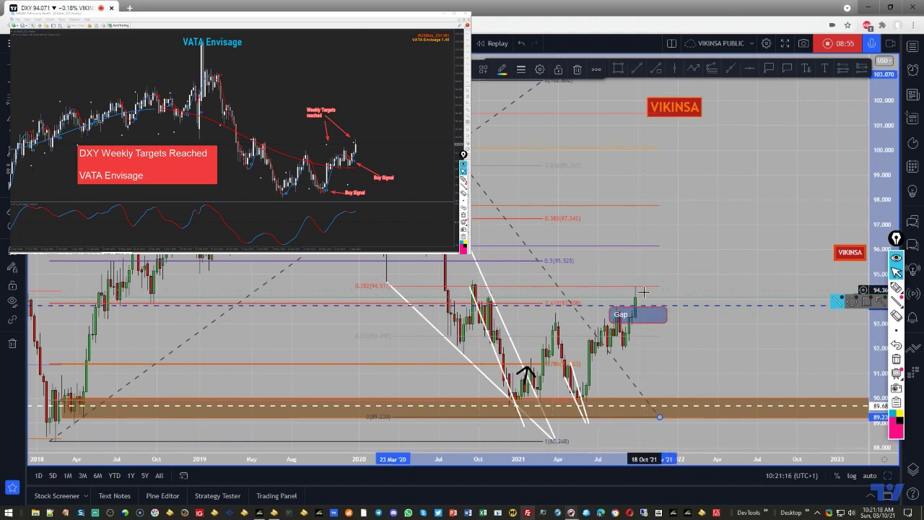
Move the Gap callout off the latest candles into the empty area beside them
{"action": "scroll", "coordinate": [679, 318], "scroll_direction": "right", "scroll_amount": 3}
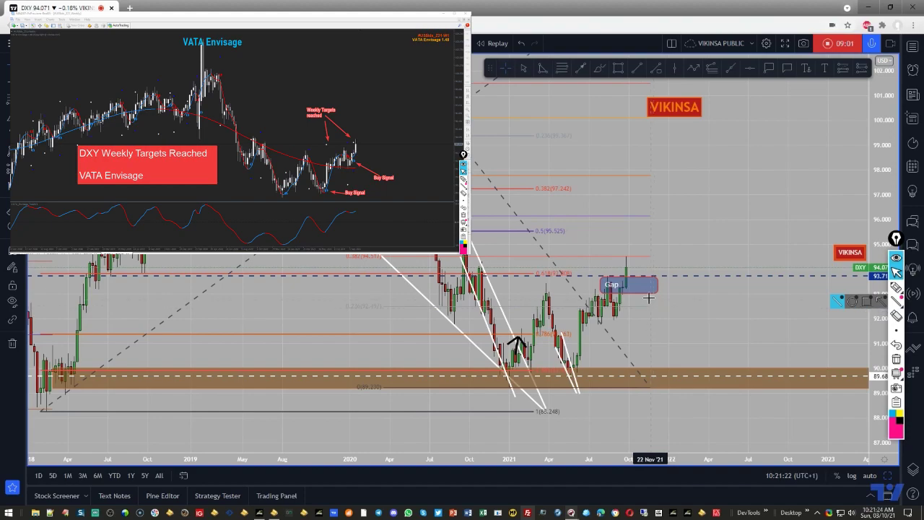
{"action": "left_click_drag", "start_coordinate": [644, 290], "coordinate": [704, 304]}
{"action": "left_click", "coordinate": [674, 336]}
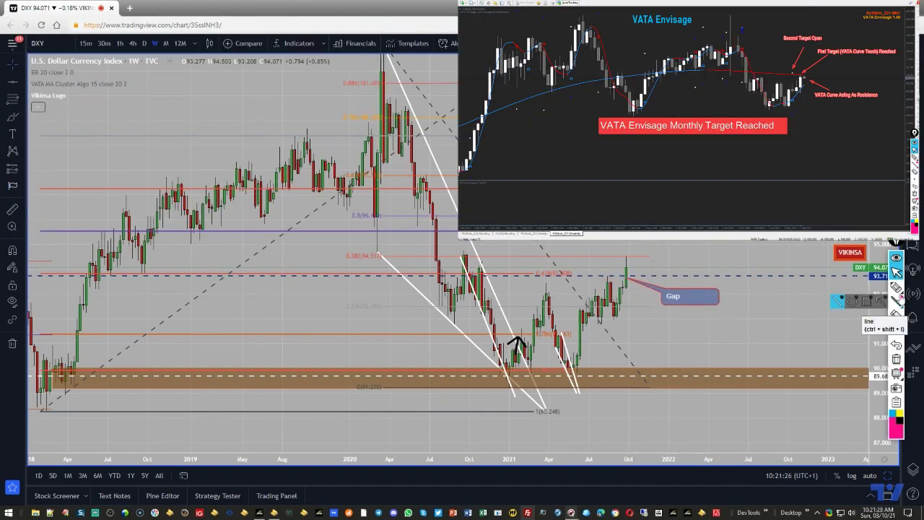
Sketch the swing in pink pen from the late-2020 high through the 2021 bottom up to about 95.7, and clear the mark
{"action": "left_click", "coordinate": [895, 315]}
{"action": "left_click", "coordinate": [896, 287]}
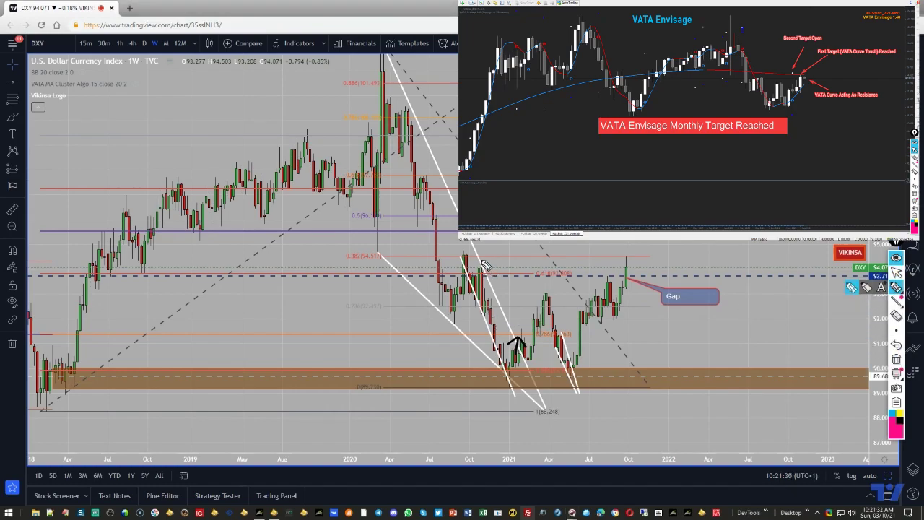
{"action": "mouse_move", "coordinate": [485, 266]}
{"action": "left_mouse_down"}
{"action": "mouse_move", "coordinate": [520, 392]}
{"action": "mouse_move", "coordinate": [547, 390]}
{"action": "mouse_move", "coordinate": [586, 296]}
{"action": "mouse_move", "coordinate": [611, 292]}
{"action": "mouse_move", "coordinate": [619, 317]}
{"action": "mouse_move", "coordinate": [643, 235]}
{"action": "left_mouse_up"}
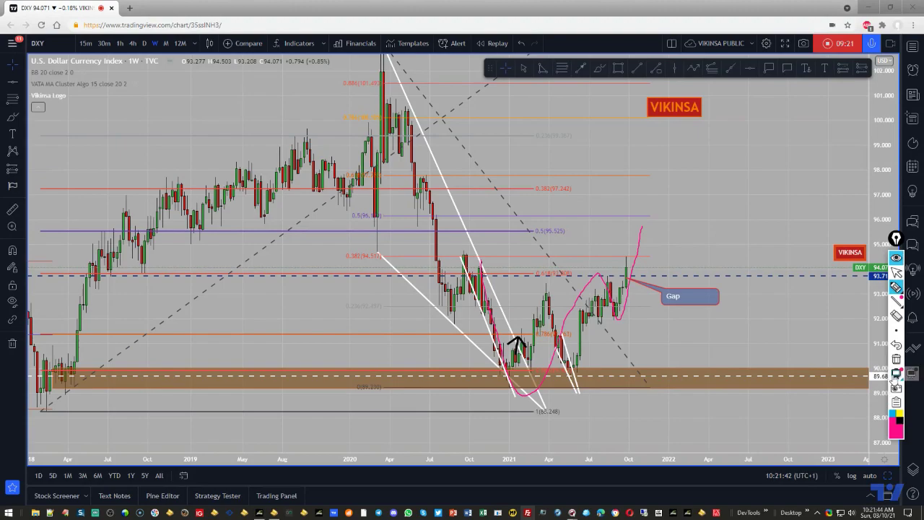
{"action": "left_click", "coordinate": [896, 358]}
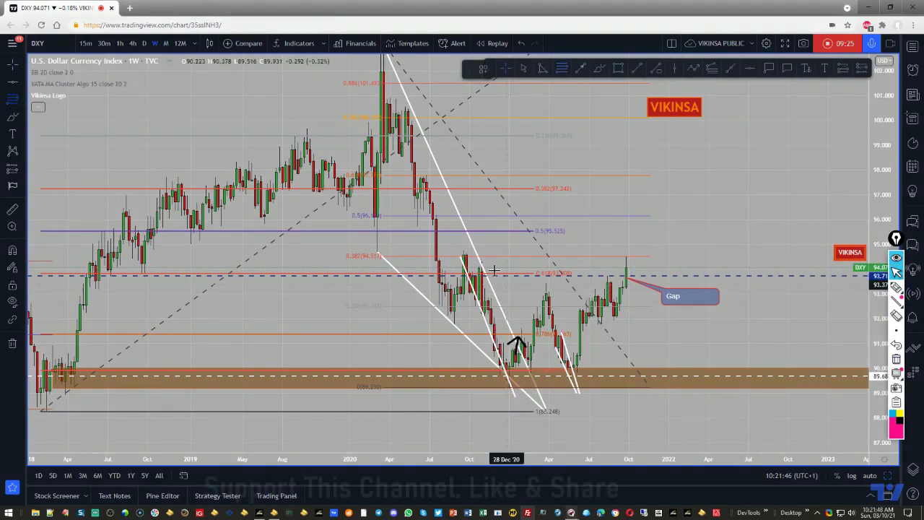
Draw a second Fib retracement from the September 2020 high at 94.710 down to 89.195 in August 2021
{"action": "left_click", "coordinate": [464, 252]}
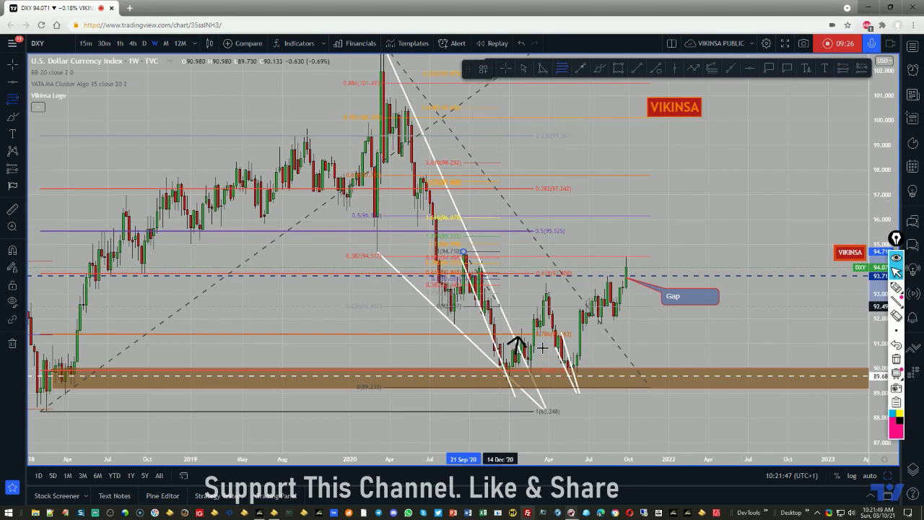
{"action": "left_click", "coordinate": [601, 388]}
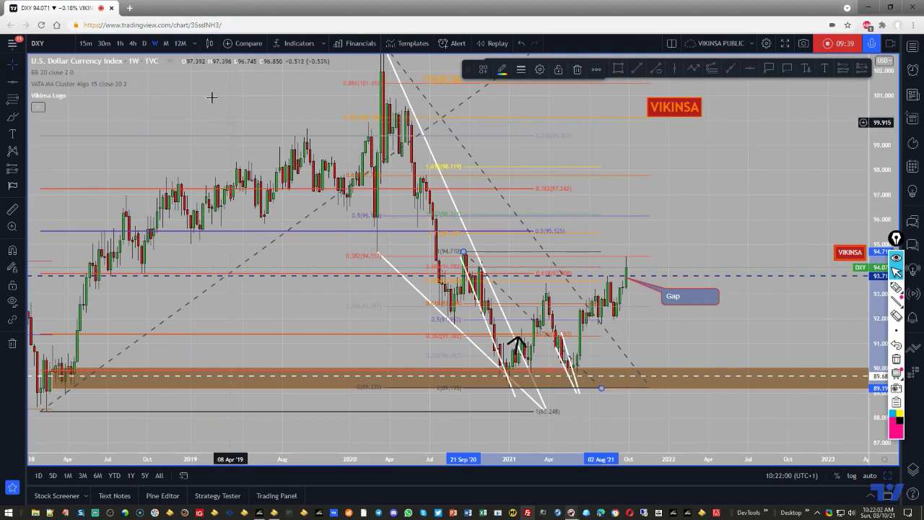
Display the weekly prices as a line chart, and return to candles with the Fib deselected
{"action": "left_click", "coordinate": [210, 43]}
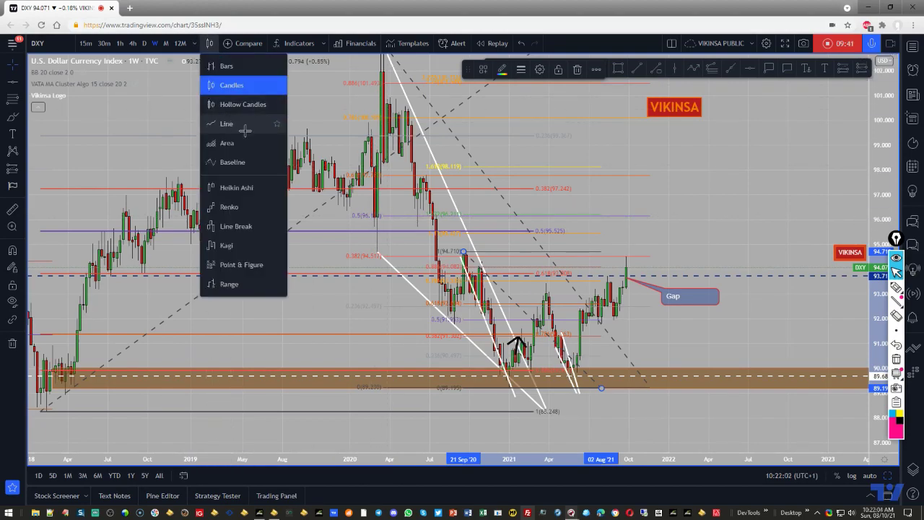
{"action": "left_click", "coordinate": [227, 123]}
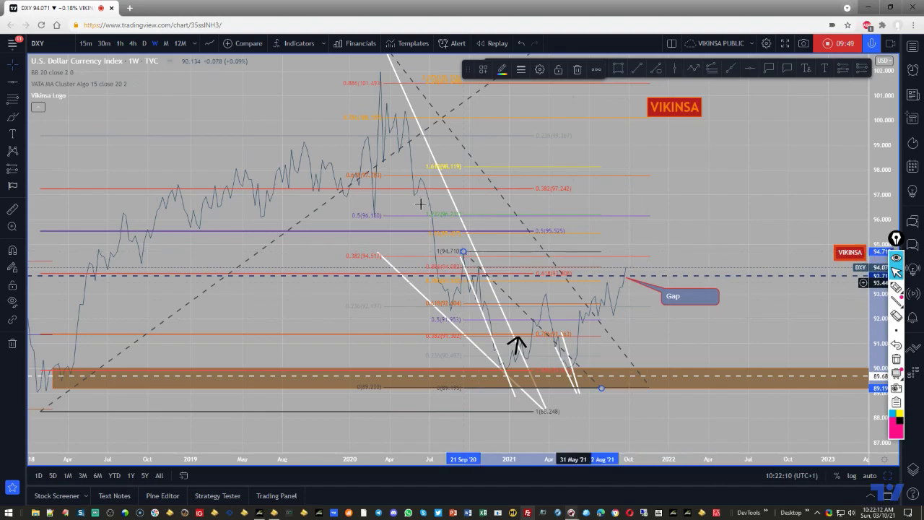
{"action": "left_click", "coordinate": [209, 43]}
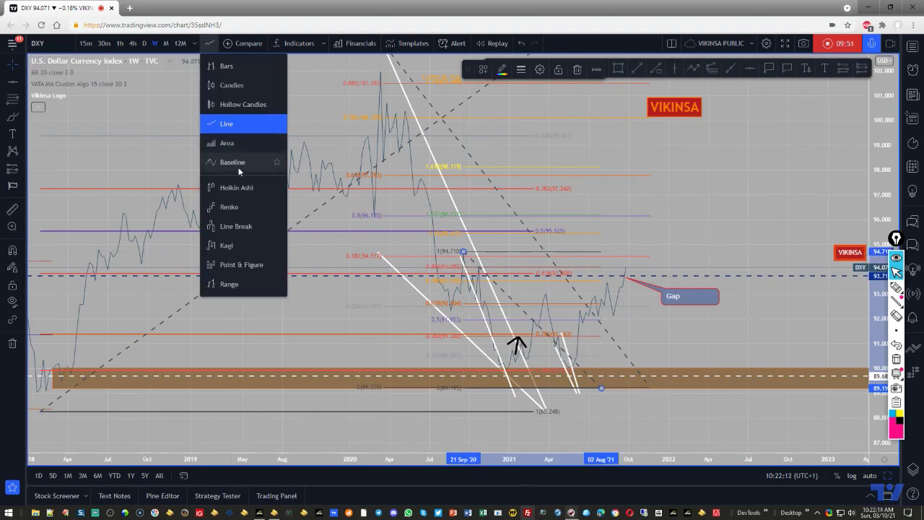
{"action": "left_click", "coordinate": [235, 87]}
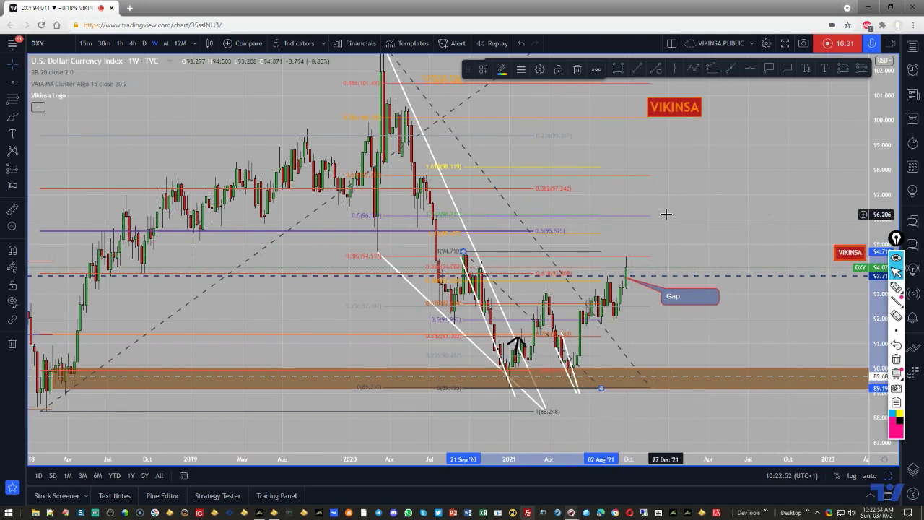
{"action": "left_click", "coordinate": [725, 173]}
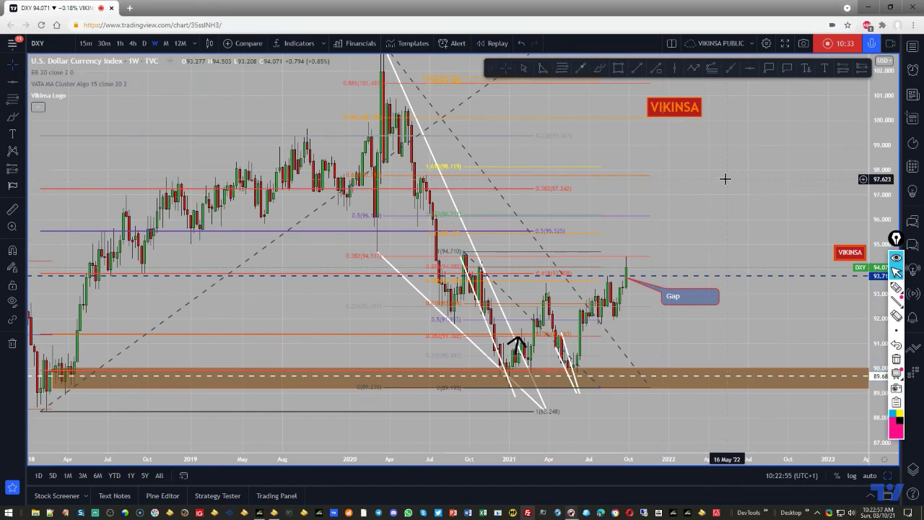
Open the Indices watchlist beside the charts and maximize the dark weekly DXY chart
{"action": "left_click", "coordinate": [911, 46]}
{"action": "mouse_move", "coordinate": [480, 74]}
{"action": "left_mouse_down"}
{"action": "mouse_move", "coordinate": [488, 214]}
{"action": "mouse_move", "coordinate": [508, 181]}
{"action": "left_mouse_up"}
{"action": "left_click", "coordinate": [716, 476]}
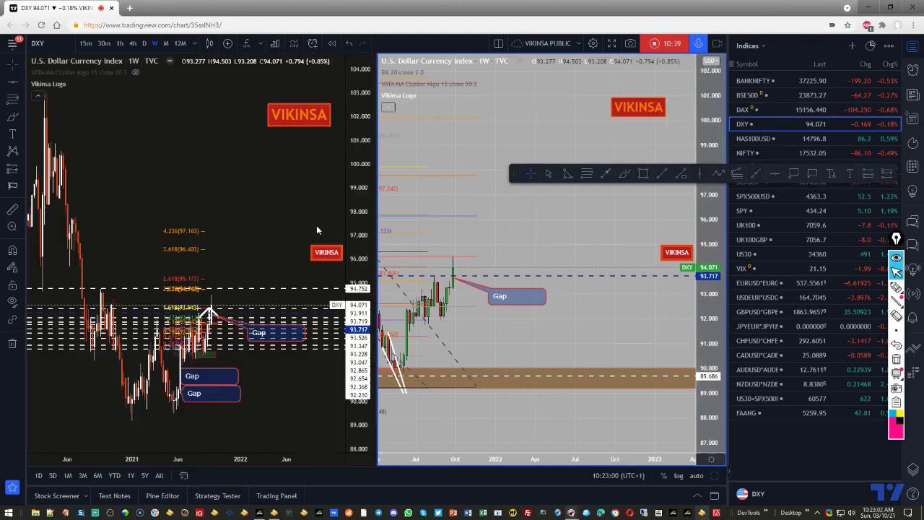
{"action": "left_click", "coordinate": [720, 476]}
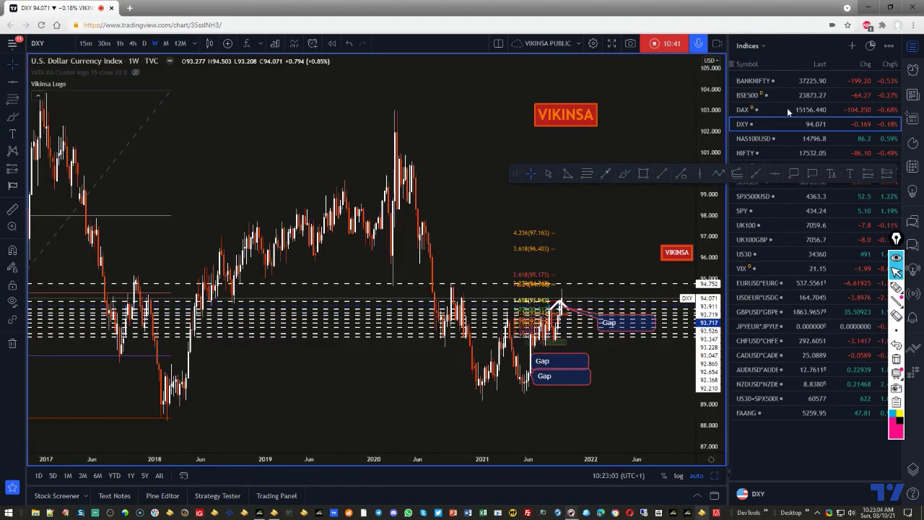
Switch the watchlist to Majors and load EURUSD in the weekly chart
{"action": "left_click", "coordinate": [753, 44]}
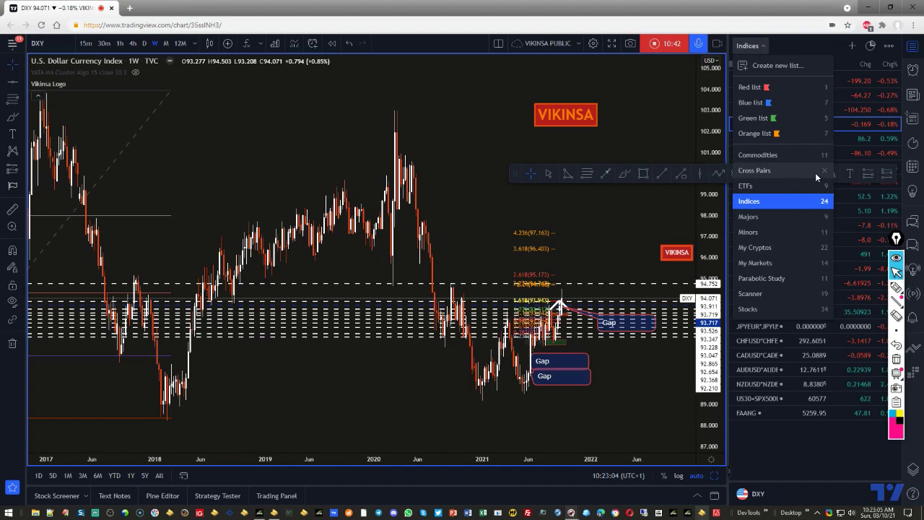
{"action": "left_click", "coordinate": [773, 215]}
{"action": "mouse_move", "coordinate": [513, 175]}
{"action": "left_mouse_down"}
{"action": "mouse_move", "coordinate": [548, 212]}
{"action": "mouse_move", "coordinate": [541, 270]}
{"action": "left_mouse_up"}
{"action": "left_click", "coordinate": [754, 109]}
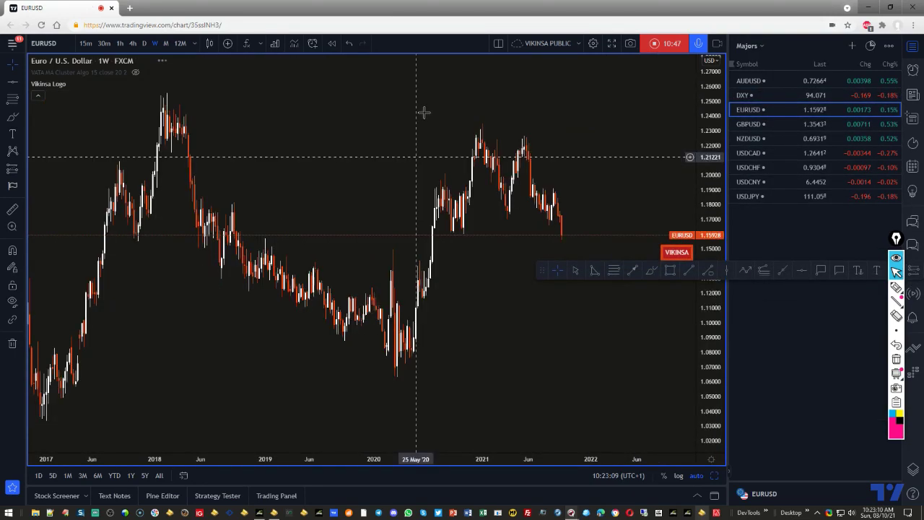
Move the VIKINSA text label clear of the EURUSD candles and enlarge the price action from mid-2019 onward
{"action": "scroll", "coordinate": [462, 339], "scroll_direction": "up", "scroll_amount": 3}
{"action": "scroll", "coordinate": [436, 369], "scroll_direction": "down", "scroll_amount": 5}
{"action": "left_click_drag", "start_coordinate": [363, 226], "coordinate": [548, 134]}
{"action": "scroll", "coordinate": [351, 285], "scroll_direction": "up", "scroll_amount": 4}
{"action": "scroll", "coordinate": [352, 289], "scroll_direction": "up", "scroll_amount": 2}
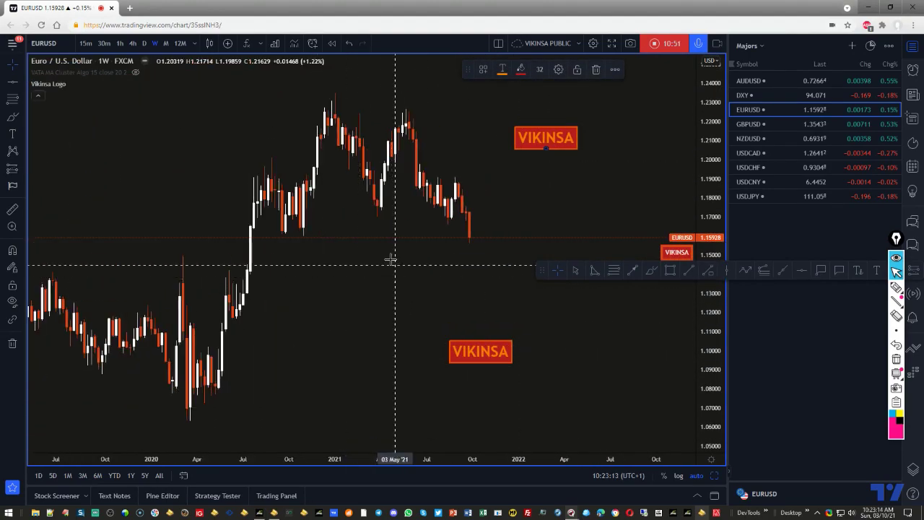
Mark EURUSD's neckline near 1.162, the 2021 lows and both shoulders in pink, with a retest path dropping to about 1.143
{"action": "left_click", "coordinate": [896, 287]}
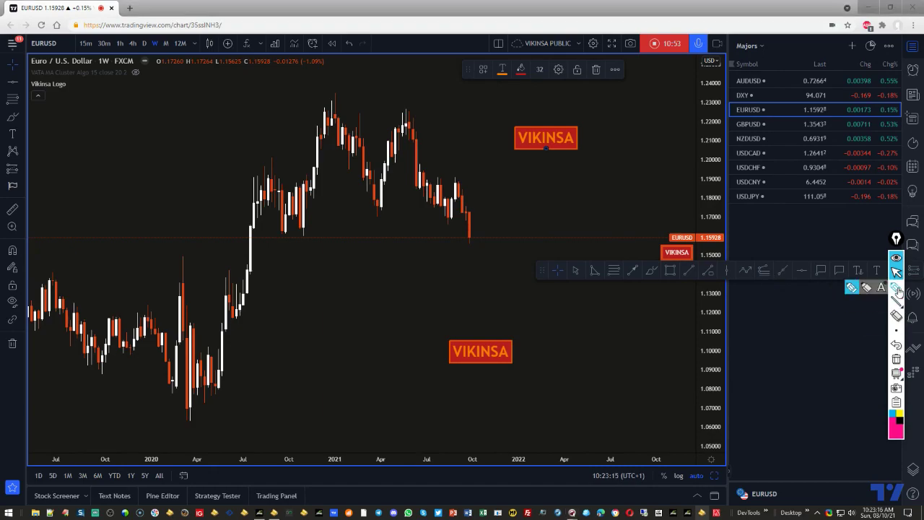
{"action": "left_click_drag", "start_coordinate": [285, 241], "coordinate": [496, 236]}
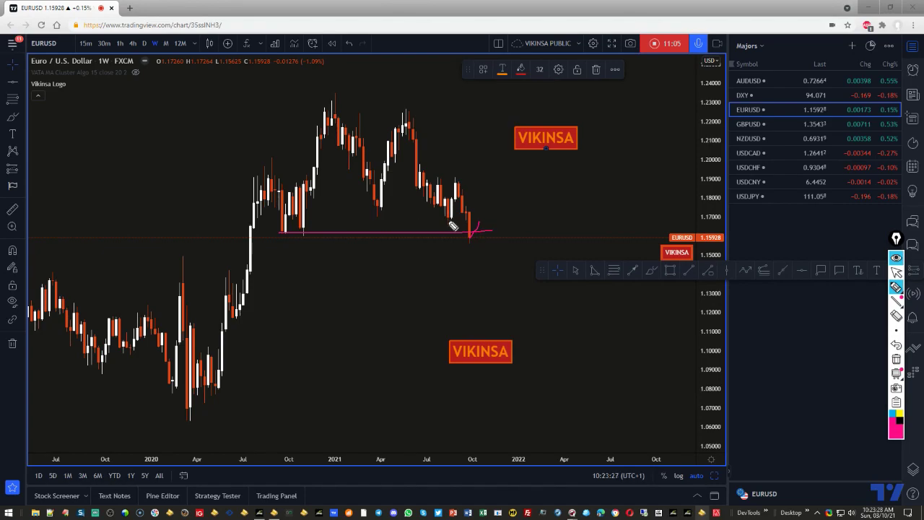
{"action": "left_click_drag", "start_coordinate": [448, 224], "coordinate": [451, 224]}
{"action": "left_click_drag", "start_coordinate": [374, 217], "coordinate": [409, 216]}
{"action": "left_click_drag", "start_coordinate": [496, 241], "coordinate": [507, 274]}
{"action": "left_click_drag", "start_coordinate": [241, 172], "coordinate": [283, 158]}
{"action": "mouse_move", "coordinate": [432, 170]}
{"action": "left_mouse_down"}
{"action": "mouse_move", "coordinate": [470, 163]}
{"action": "mouse_move", "coordinate": [488, 175]}
{"action": "left_mouse_up"}
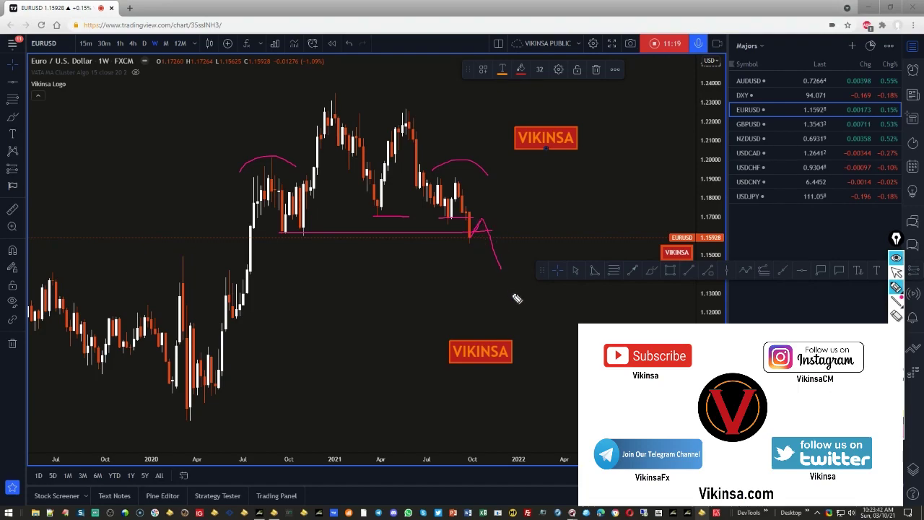
Trace EURUSD's rise from the 2020 low, its double top and a projected fall, and mark the target level near 1.12
{"action": "mouse_move", "coordinate": [200, 409]}
{"action": "left_mouse_down"}
{"action": "mouse_move", "coordinate": [218, 337]}
{"action": "mouse_move", "coordinate": [313, 103]}
{"action": "mouse_move", "coordinate": [336, 113]}
{"action": "left_mouse_up"}
{"action": "mouse_move", "coordinate": [355, 158]}
{"action": "left_mouse_down"}
{"action": "mouse_move", "coordinate": [383, 208]}
{"action": "mouse_move", "coordinate": [404, 117]}
{"action": "mouse_move", "coordinate": [478, 292]}
{"action": "mouse_move", "coordinate": [477, 338]}
{"action": "mouse_move", "coordinate": [477, 326]}
{"action": "left_mouse_up"}
{"action": "left_click_drag", "start_coordinate": [245, 317], "coordinate": [578, 303]}
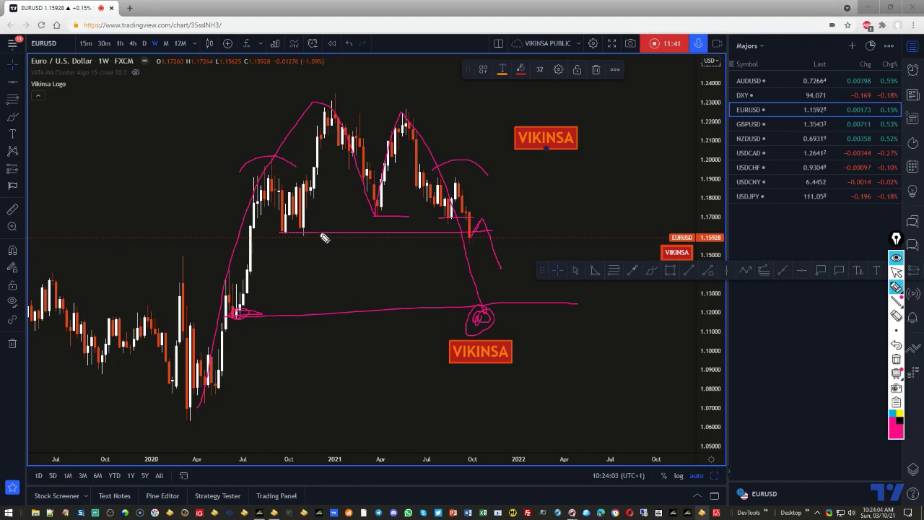
Load GBPUSD from the Majors watchlist and clear all pen marks
{"action": "left_click", "coordinate": [896, 272]}
{"action": "left_click", "coordinate": [763, 125]}
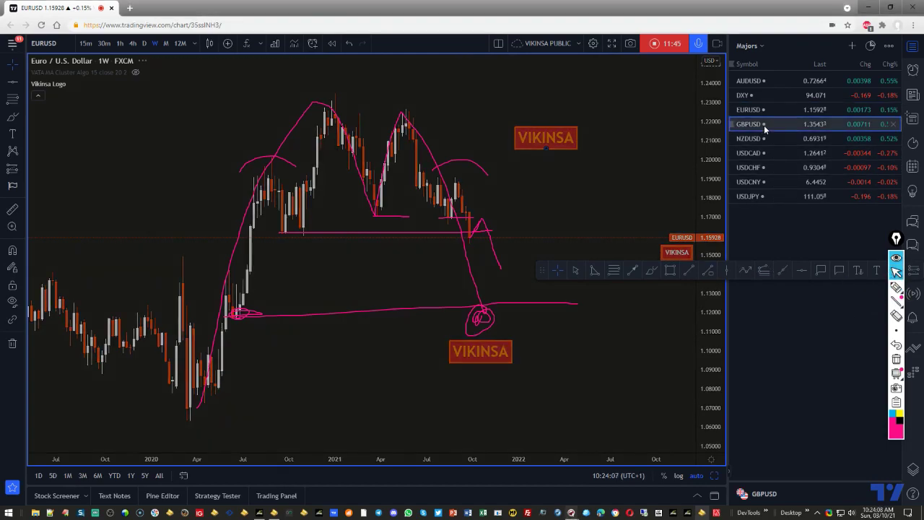
{"action": "left_click", "coordinate": [897, 359]}
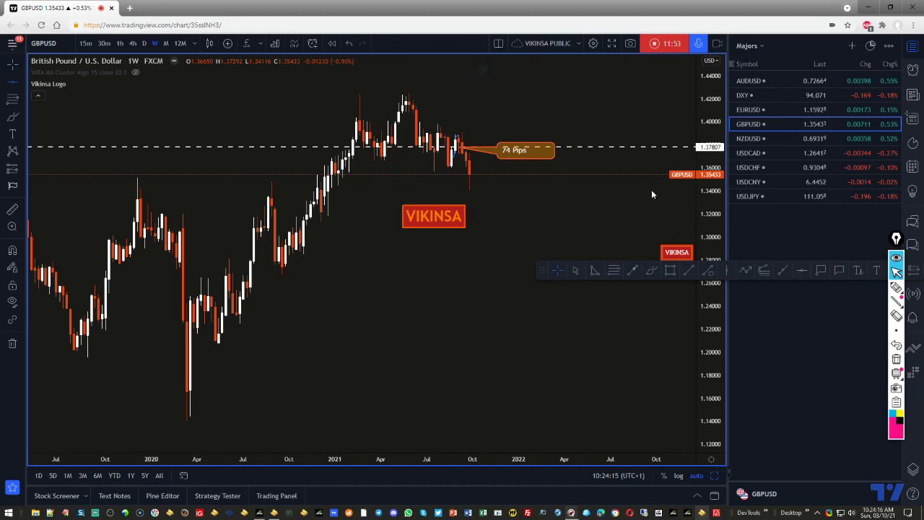
Place a horizontal line at 1.35691 on the GBPUSD weekly chart and remove the 74 Pips callout
{"action": "left_click", "coordinate": [499, 170]}
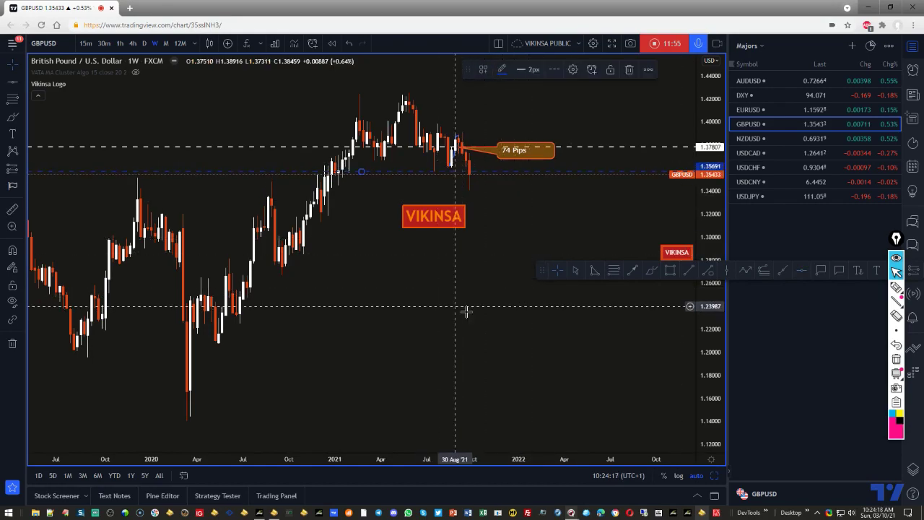
{"action": "left_click_drag", "start_coordinate": [456, 306], "coordinate": [437, 260]}
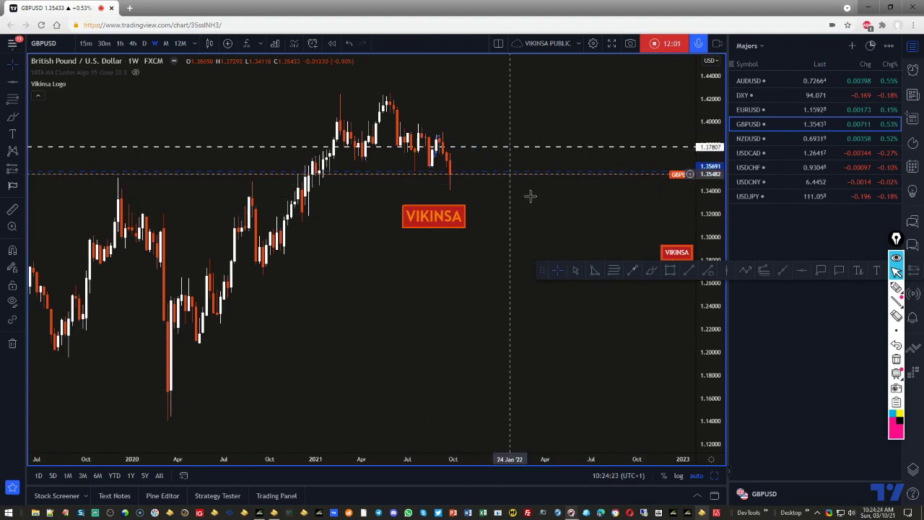
{"action": "left_click_drag", "start_coordinate": [714, 199], "coordinate": [714, 210]}
{"action": "left_click_drag", "start_coordinate": [413, 292], "coordinate": [363, 334]}
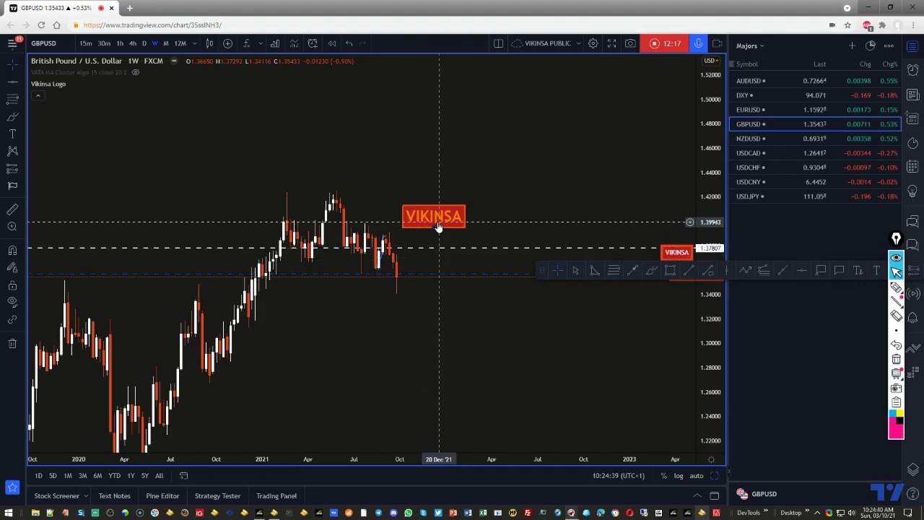
Load AUDUSD on the weekly chart and examine the price action around the FCP Zone and the possible target
{"action": "left_click", "coordinate": [771, 81]}
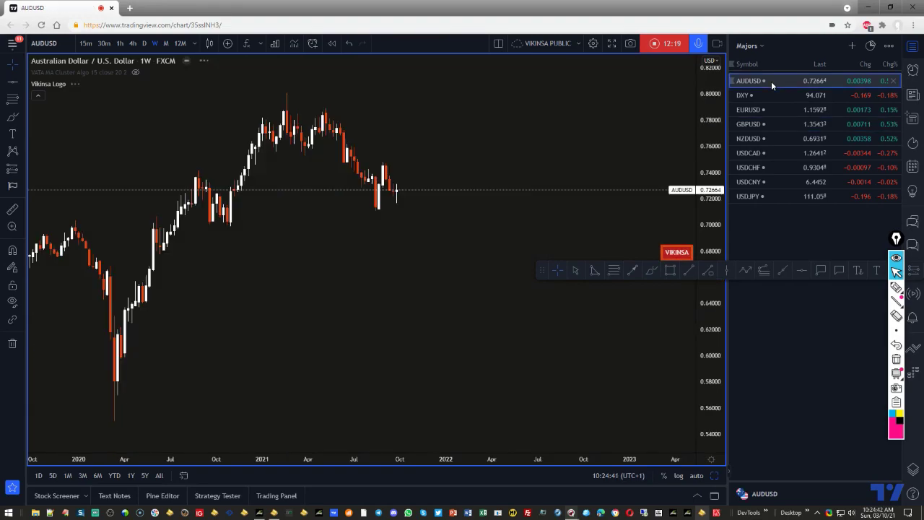
{"action": "left_click_drag", "start_coordinate": [407, 275], "coordinate": [414, 335]}
{"action": "scroll", "coordinate": [361, 343], "scroll_direction": "up", "scroll_amount": 3}
{"action": "left_click_drag", "start_coordinate": [306, 354], "coordinate": [579, 341]}
{"action": "left_click_drag", "start_coordinate": [708, 423], "coordinate": [704, 246]}
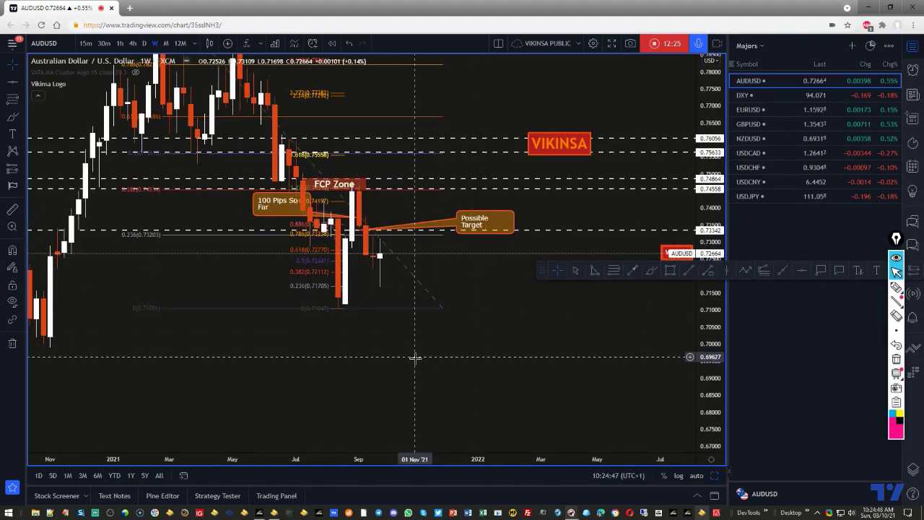
{"action": "left_click_drag", "start_coordinate": [481, 334], "coordinate": [617, 347]}
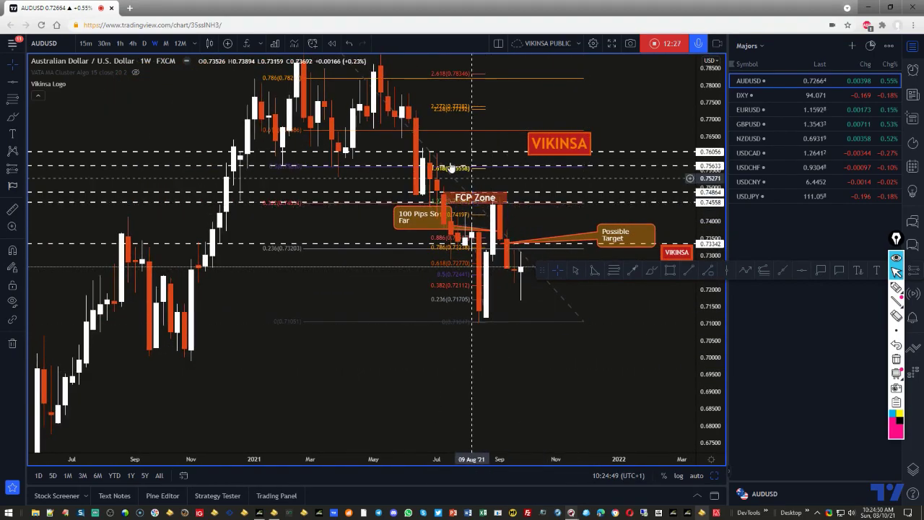
{"action": "left_click", "coordinate": [484, 203]}
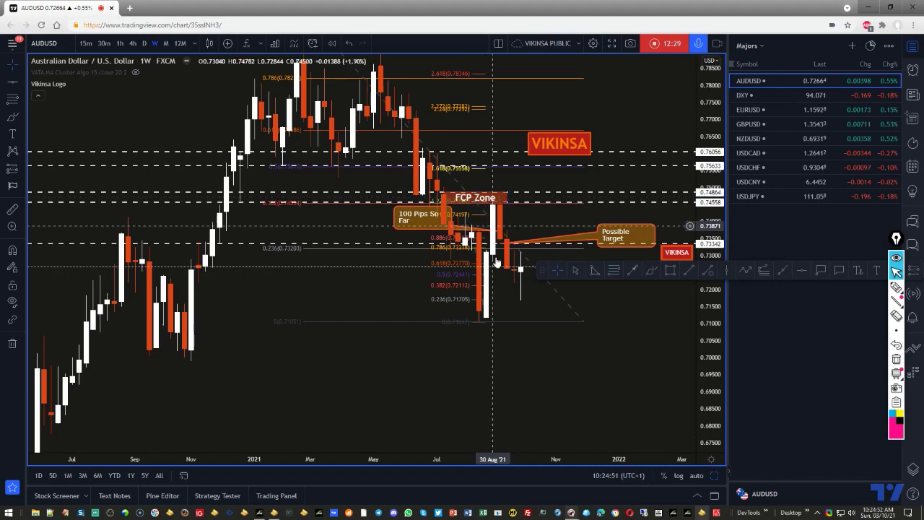
Remove all drawings from the AUDUSD weekly chart and compress the price scale around the recent candles
{"action": "right_click", "coordinate": [377, 354]}
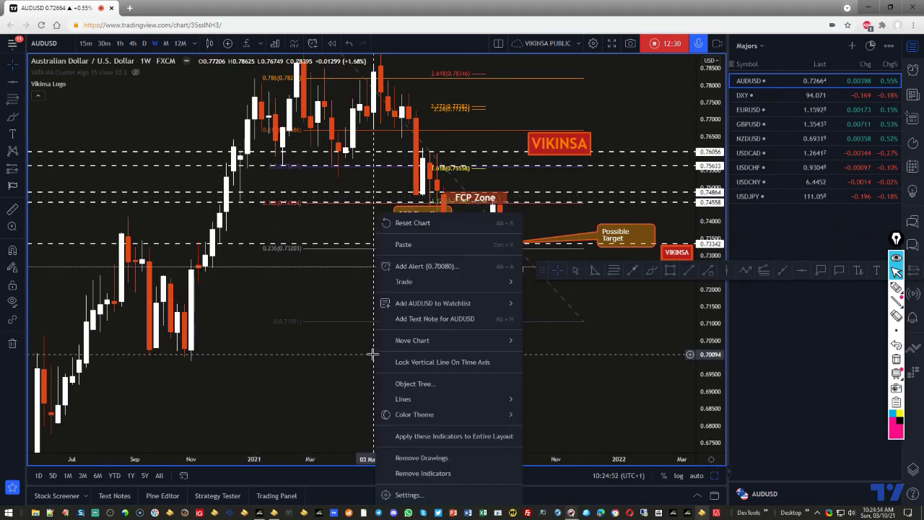
{"action": "left_click", "coordinate": [441, 458]}
{"action": "left_click_drag", "start_coordinate": [532, 355], "coordinate": [469, 366]}
{"action": "left_click_drag", "start_coordinate": [711, 121], "coordinate": [722, 275]}
{"action": "left_click_drag", "start_coordinate": [434, 167], "coordinate": [429, 169]}
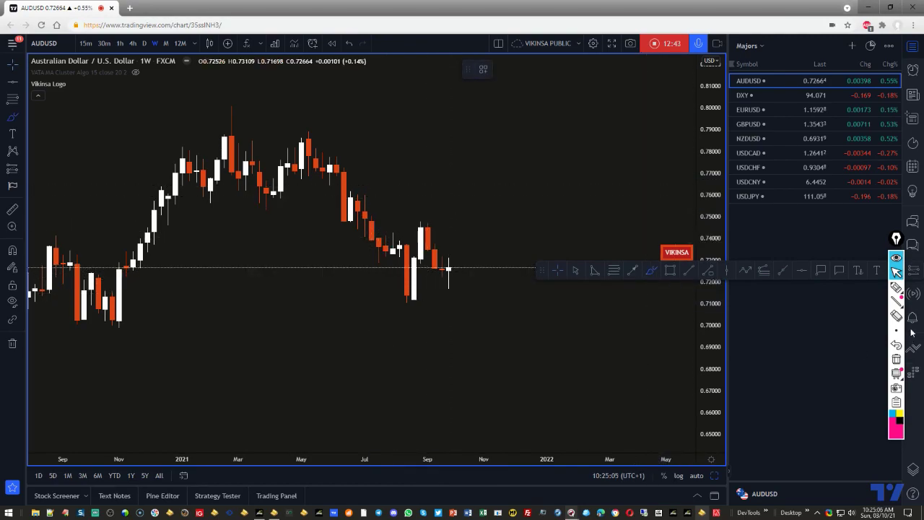
Trace AUDUSD's fall, rebound, pullback and projected rise as a W-shaped pen path, and clear the pen marks
{"action": "left_click", "coordinate": [896, 288]}
{"action": "left_click_drag", "start_coordinate": [361, 193], "coordinate": [374, 220]}
{"action": "mouse_move", "coordinate": [399, 299]}
{"action": "left_mouse_down"}
{"action": "mouse_move", "coordinate": [427, 228]}
{"action": "mouse_move", "coordinate": [473, 240]}
{"action": "mouse_move", "coordinate": [475, 204]}
{"action": "left_mouse_up"}
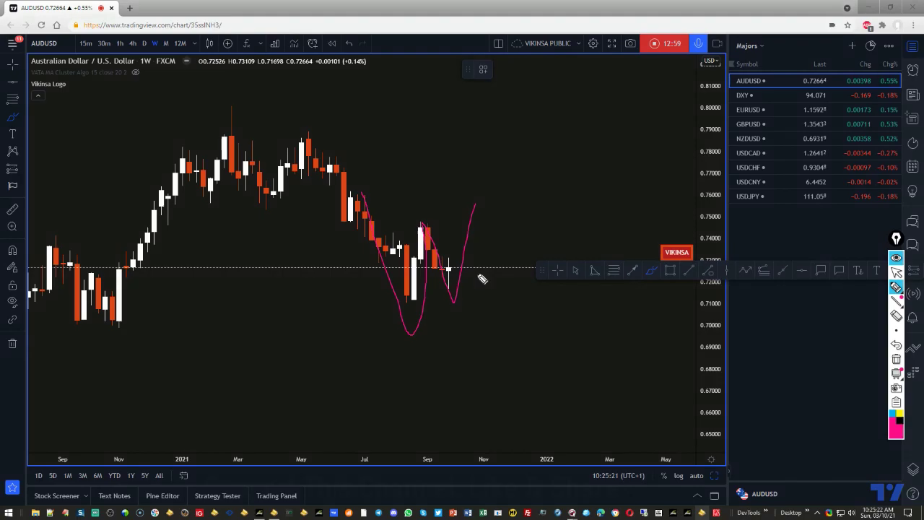
{"action": "left_click", "coordinate": [898, 364]}
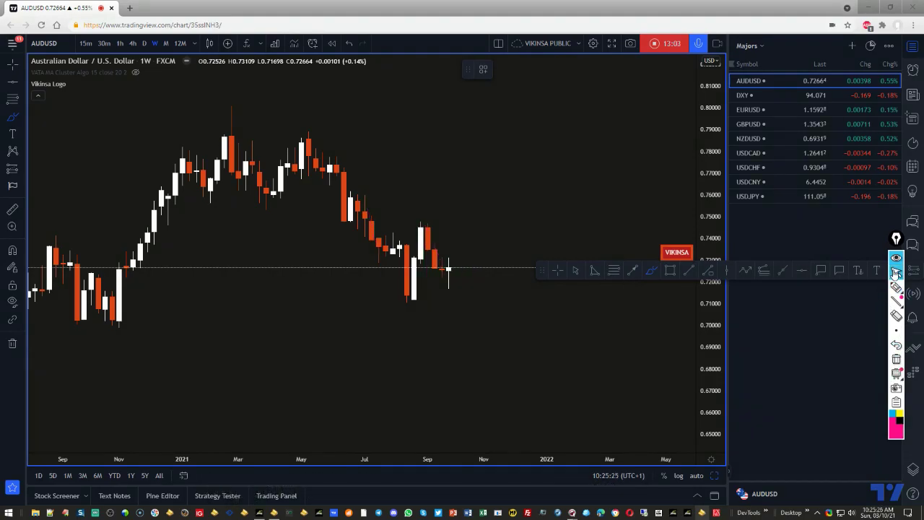
Load the XAGUSD weekly chart from the Commodities watchlist and frame the support zone with its projected targets
{"action": "left_click", "coordinate": [748, 46]}
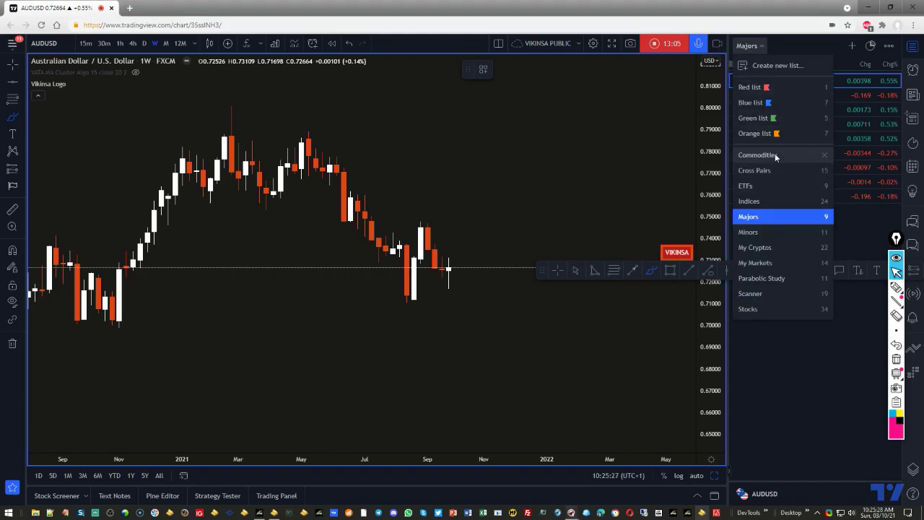
{"action": "left_click", "coordinate": [775, 158]}
{"action": "left_click", "coordinate": [797, 152]}
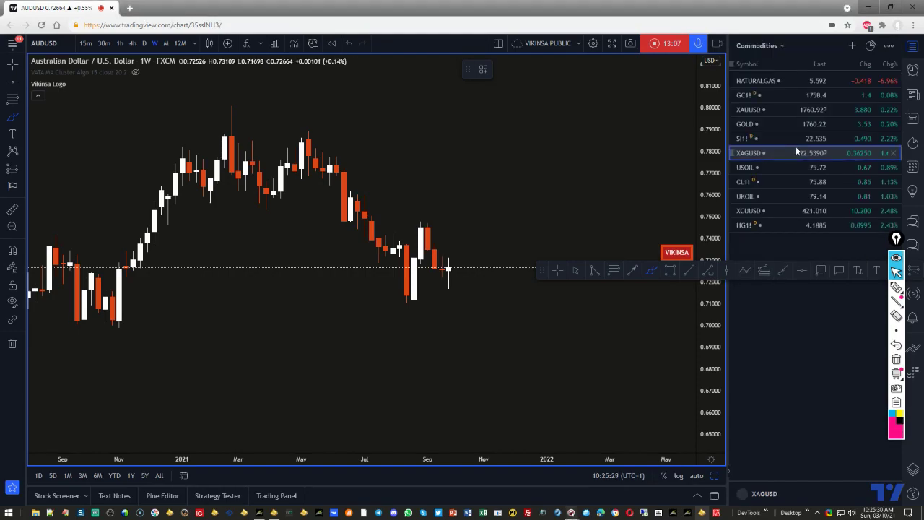
{"action": "scroll", "coordinate": [553, 326], "scroll_direction": "down", "scroll_amount": 5}
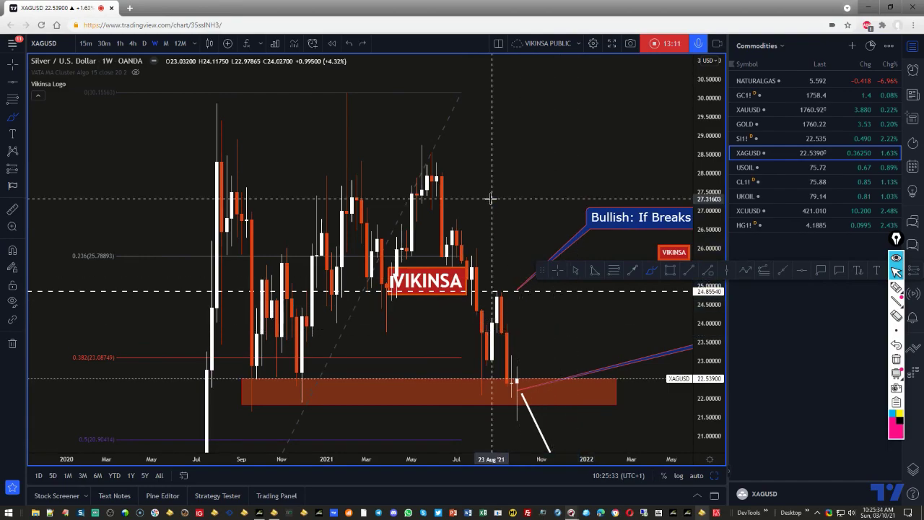
{"action": "left_click_drag", "start_coordinate": [546, 205], "coordinate": [464, 84]}
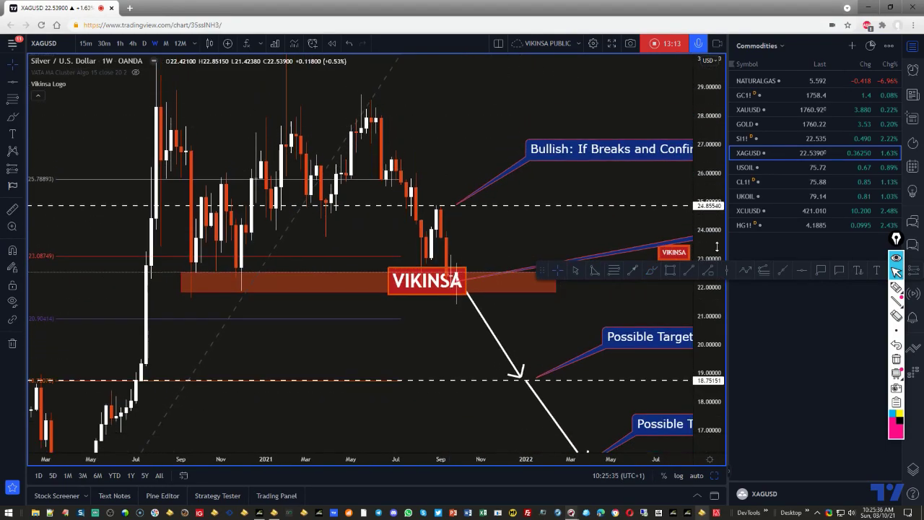
Move the large VIKINSA label off the orange support zone on the XAGUSD chart
{"action": "left_click_drag", "start_coordinate": [405, 296], "coordinate": [325, 255]}
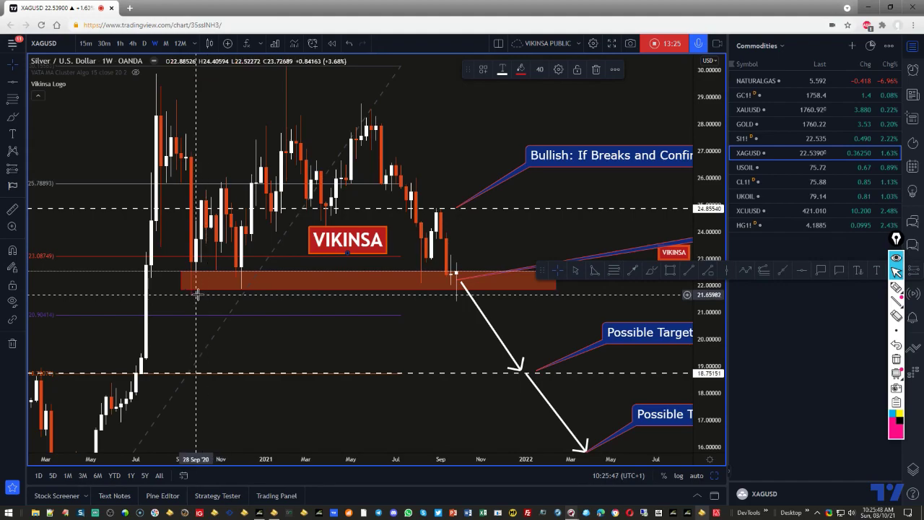
{"action": "scroll", "coordinate": [466, 289], "scroll_direction": "up", "scroll_amount": 2}
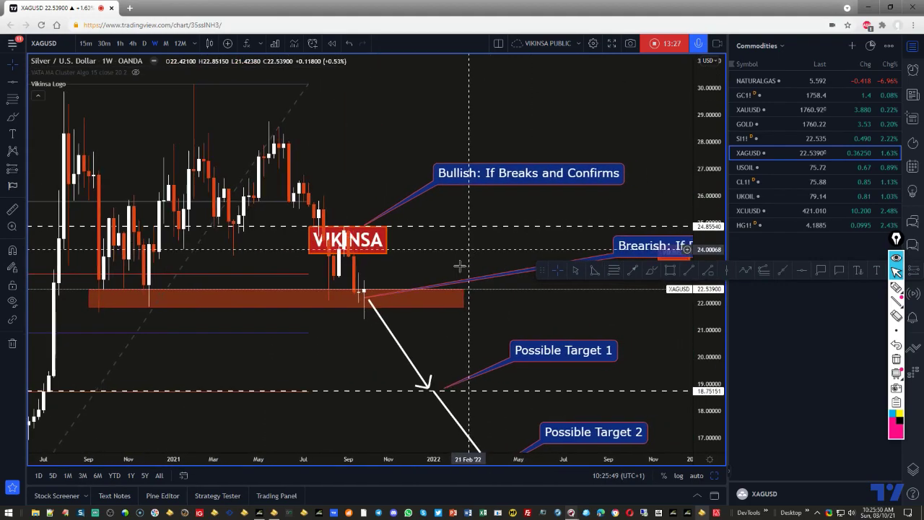
{"action": "scroll", "coordinate": [377, 339], "scroll_direction": "up", "scroll_amount": 1}
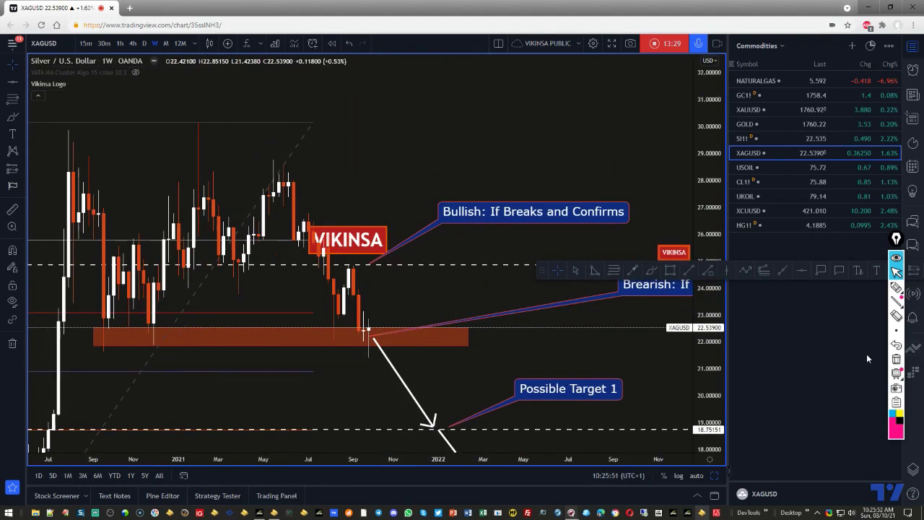
Circle the latest silver candles at the support zone, outline a projected next candle below it and mark the fall from 24.85540
{"action": "left_click", "coordinate": [896, 287]}
{"action": "mouse_move", "coordinate": [380, 311]}
{"action": "left_mouse_down"}
{"action": "mouse_move", "coordinate": [364, 359]}
{"action": "mouse_move", "coordinate": [388, 339]}
{"action": "mouse_move", "coordinate": [377, 315]}
{"action": "left_mouse_up"}
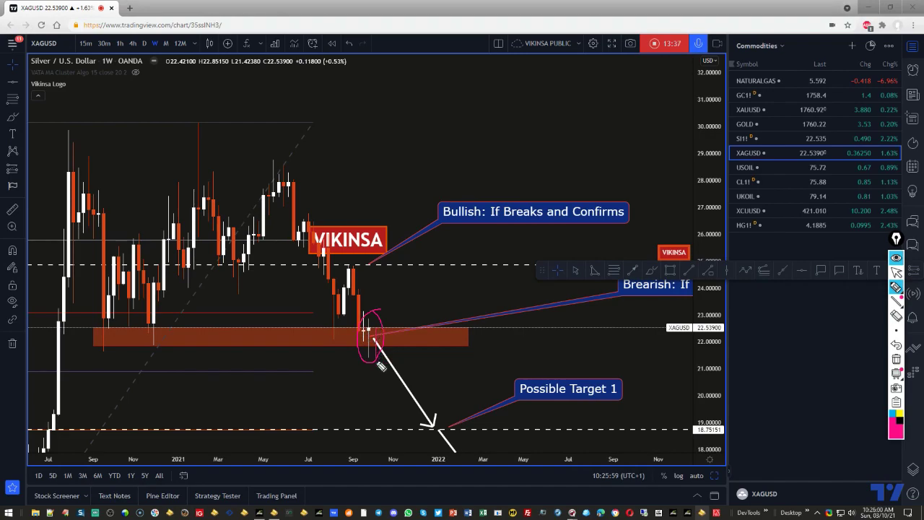
{"action": "mouse_move", "coordinate": [381, 333]}
{"action": "left_mouse_down"}
{"action": "mouse_move", "coordinate": [396, 372]}
{"action": "mouse_move", "coordinate": [383, 385]}
{"action": "left_mouse_up"}
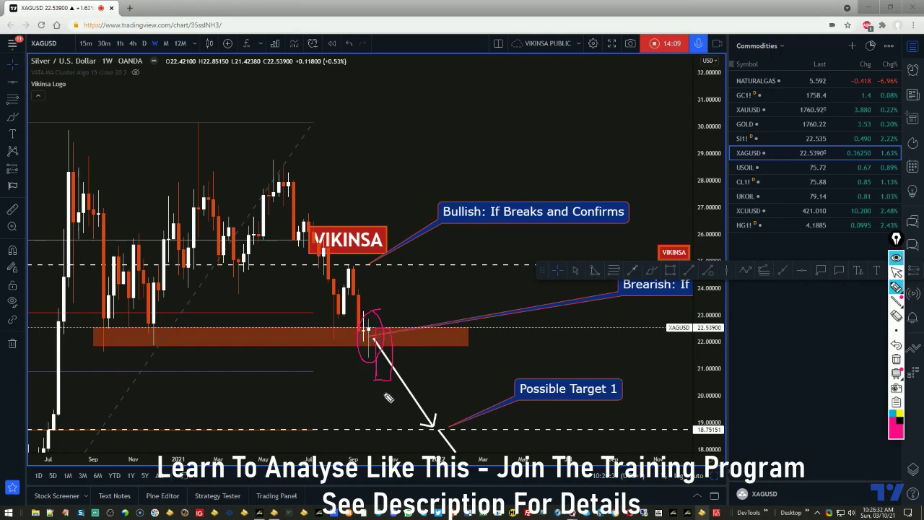
{"action": "left_click_drag", "start_coordinate": [353, 264], "coordinate": [369, 338]}
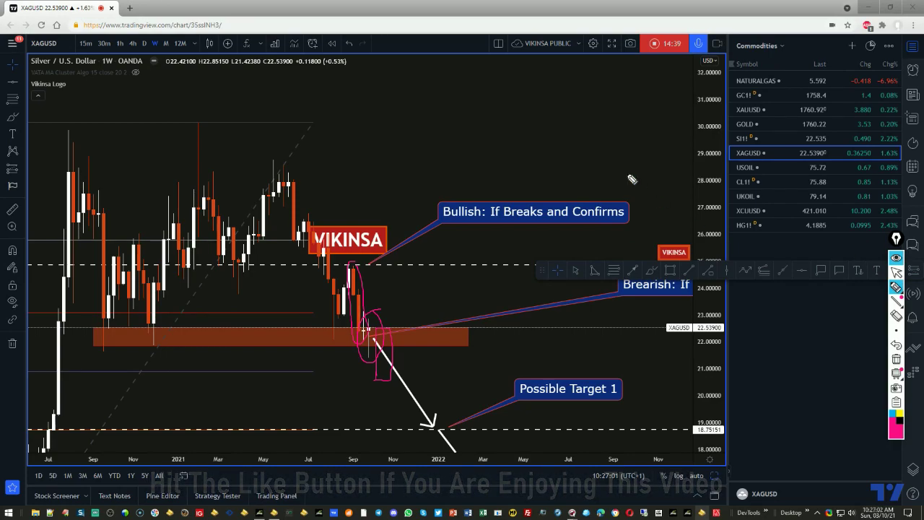
{"action": "left_click", "coordinate": [895, 272]}
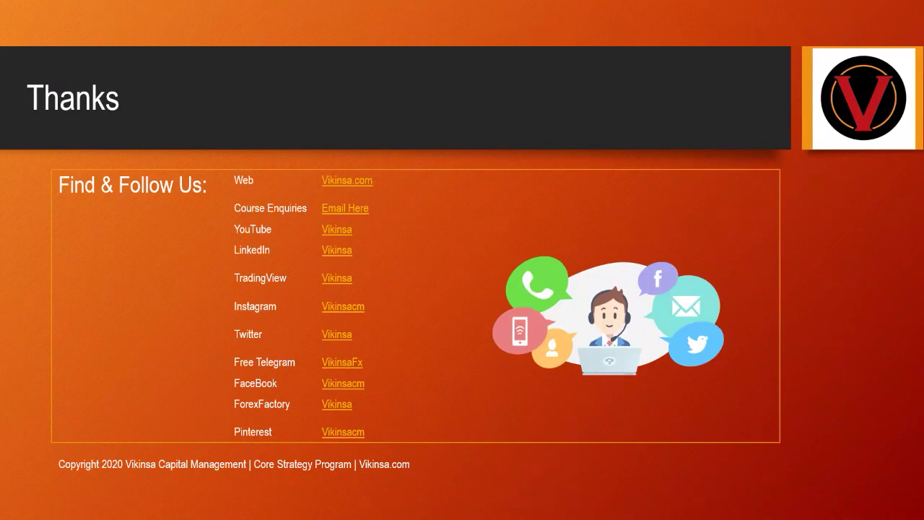